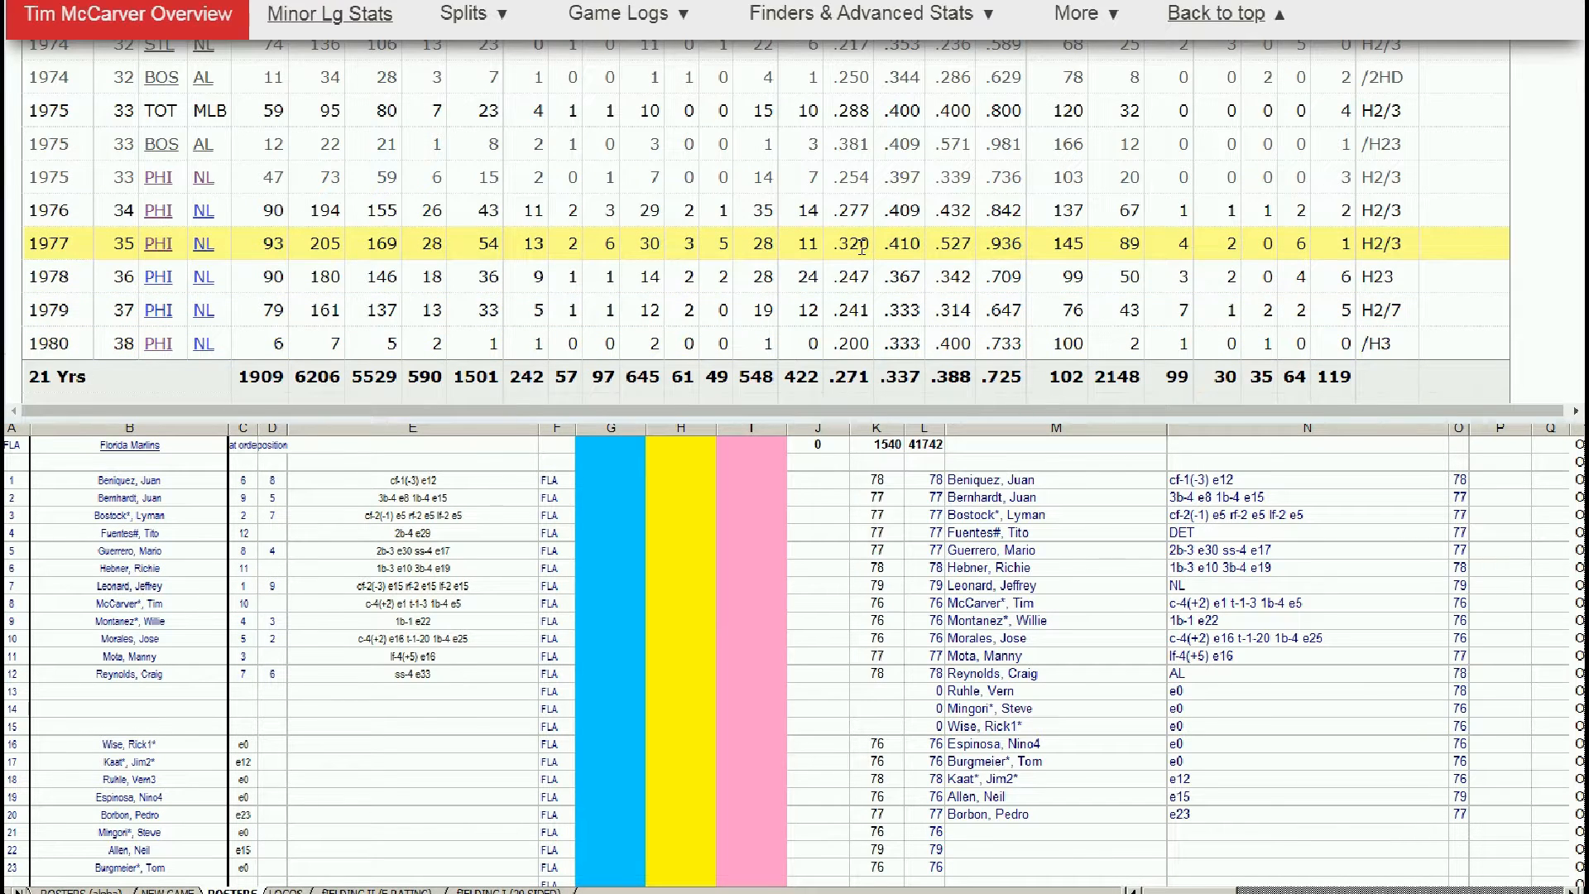
# - In the Excel roster, enter 10000 in blue column G for McCarver, Tim
pyautogui.click(608, 547)
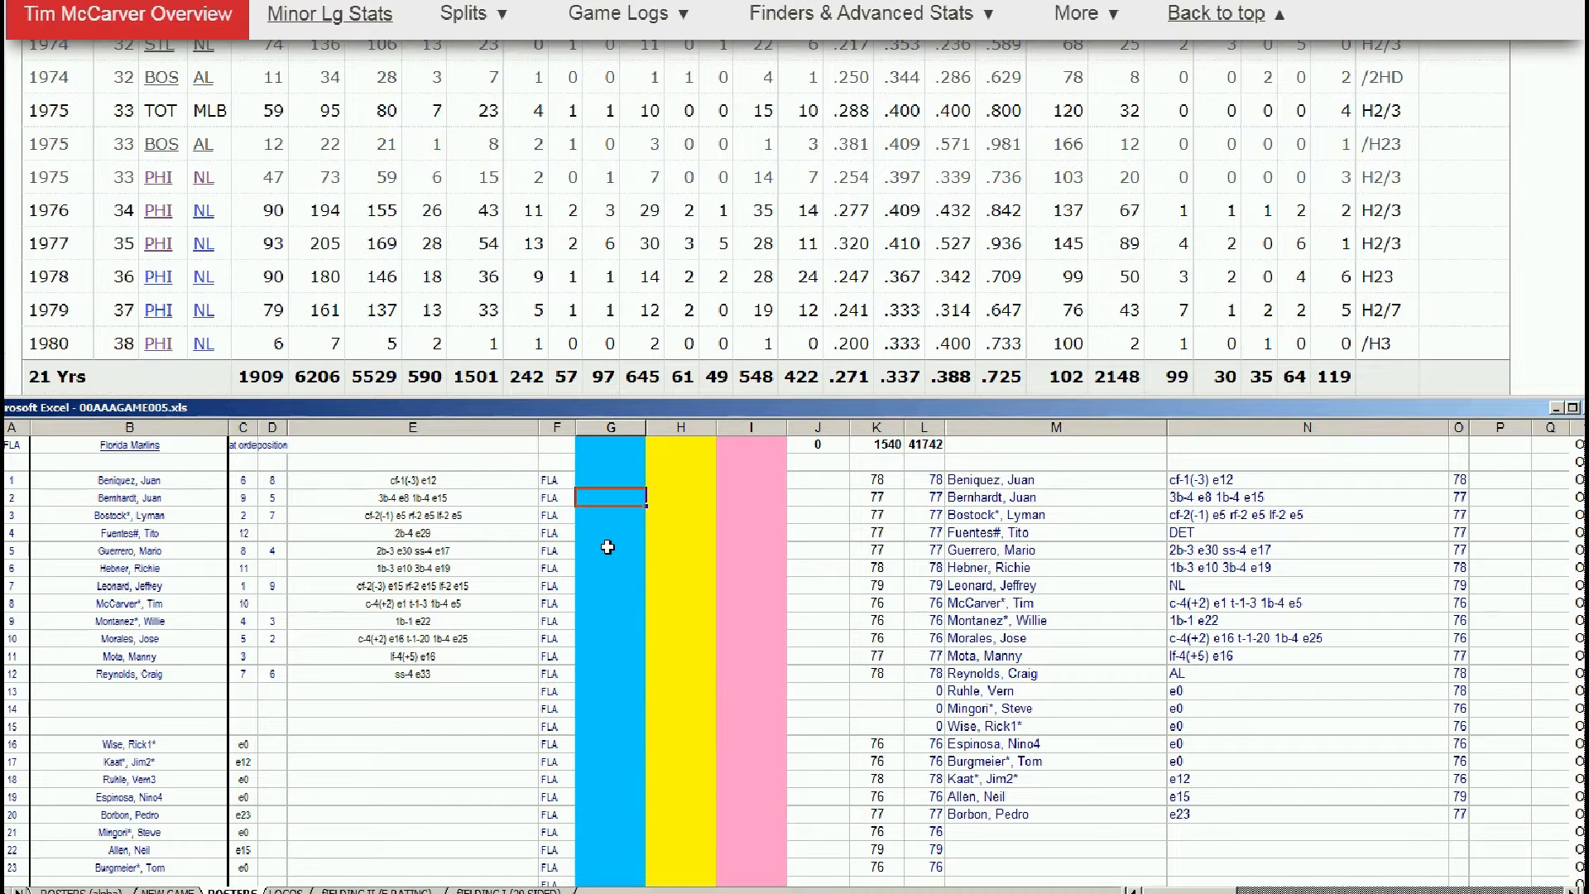
pyautogui.press('Down')
pyautogui.press('Down')
pyautogui.press('Down')
pyautogui.press('Down')
pyautogui.press('Down')
pyautogui.press('Down')
pyautogui.press('Down')
pyautogui.press('Up')
pyautogui.press('Up')
pyautogui.press('Down')
pyautogui.write('10000')
pyautogui.press('Return')
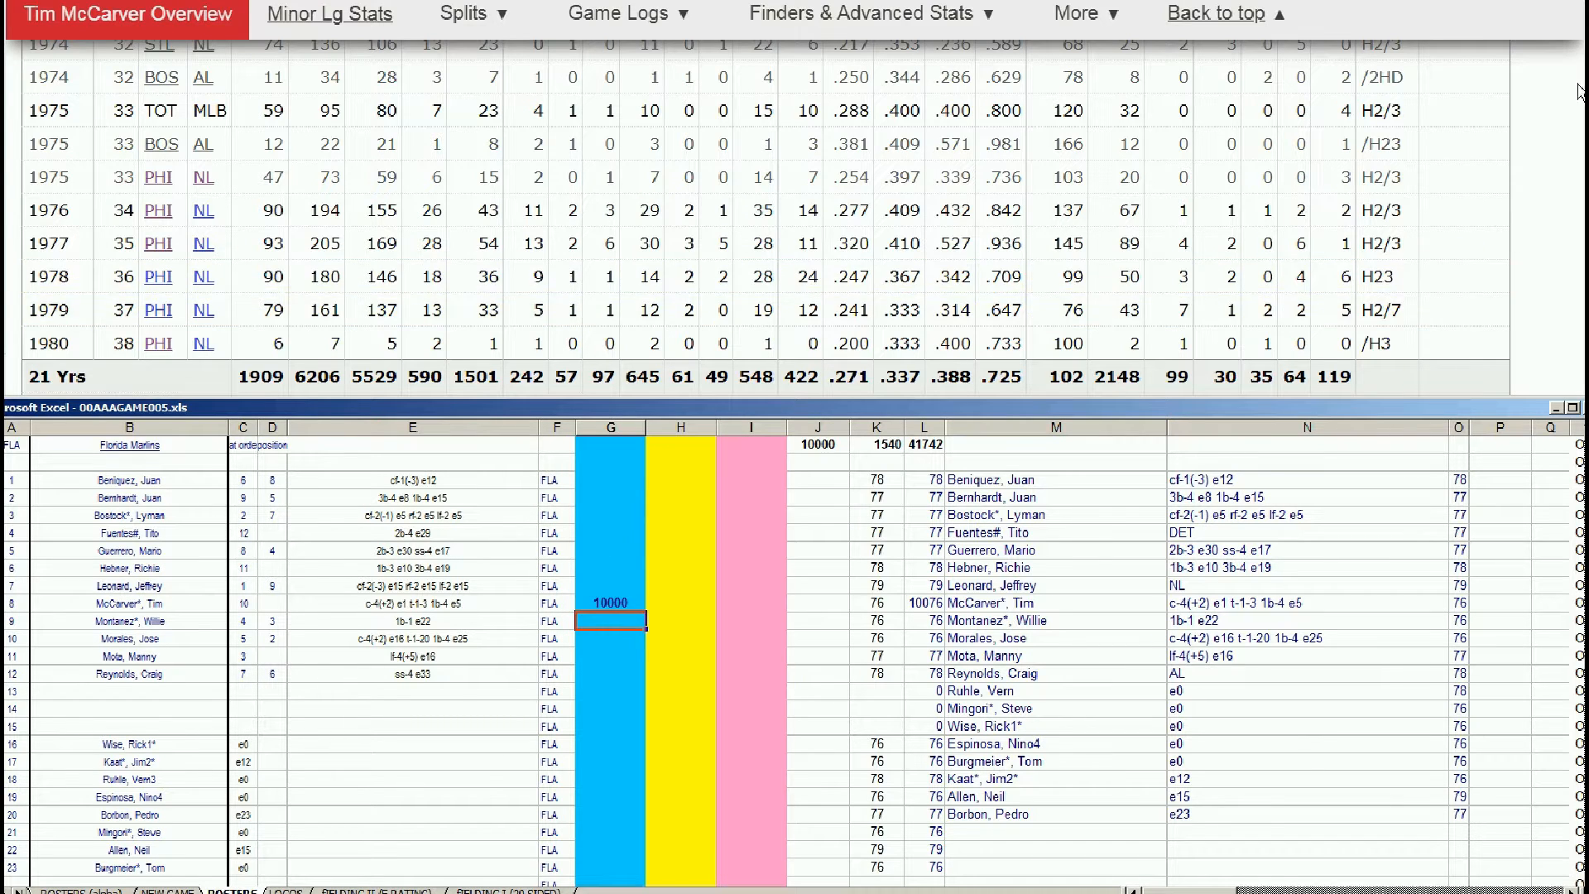
# - Search Baseball Reference for "montane", open Willie Montañez's player page and bring up his season-by-season batting stats
pyautogui.moveTo(1587, 58); pyautogui.dragTo(1587, 10)
pyautogui.click(1226, 63)
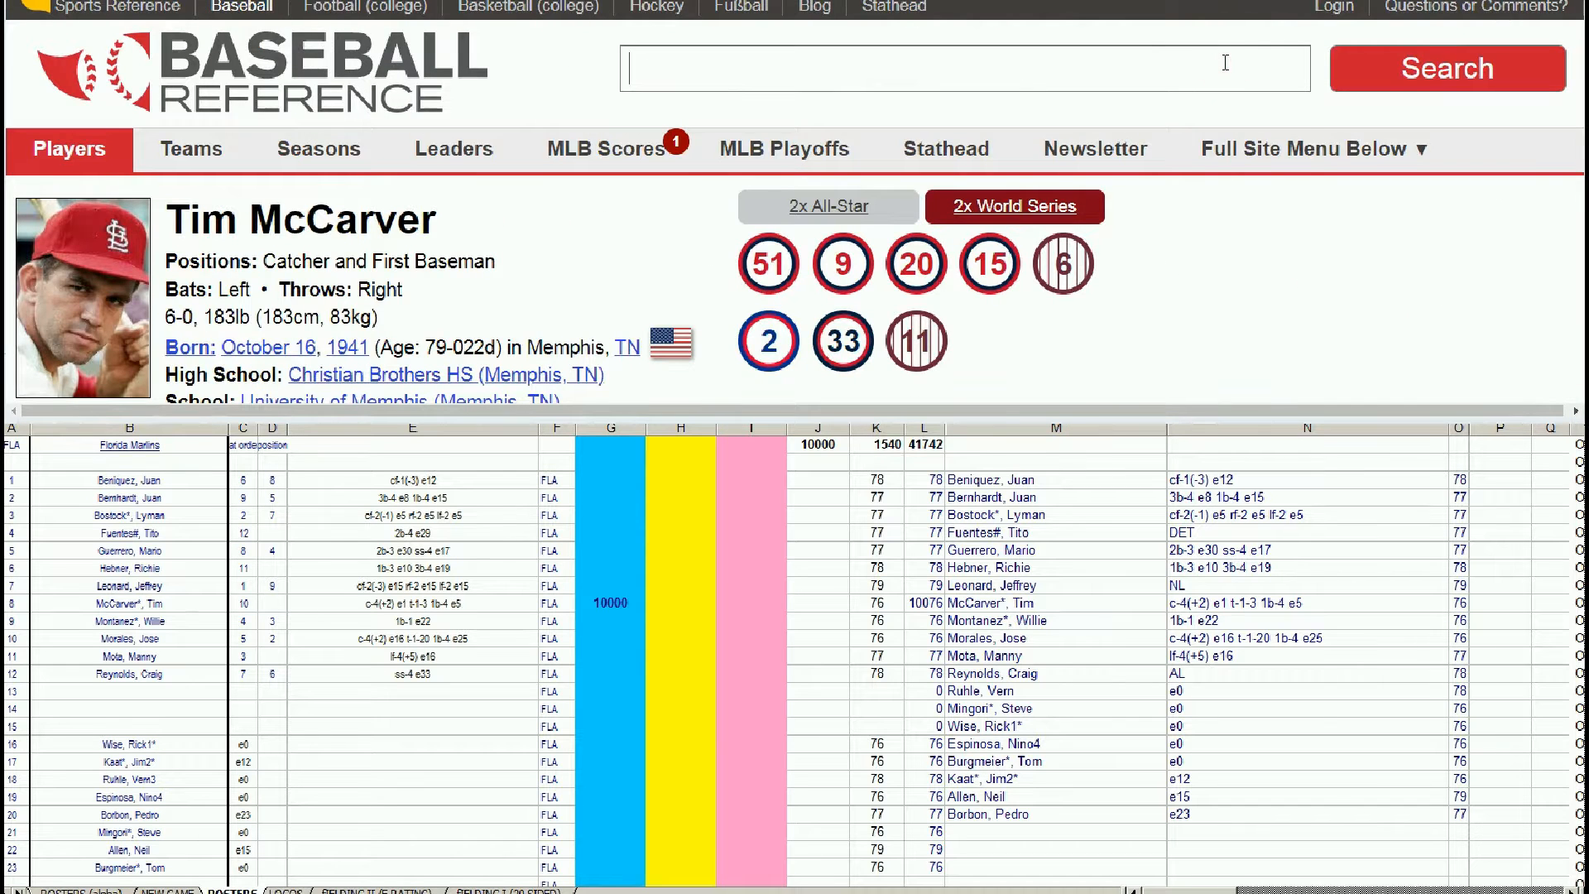
pyautogui.write('montane')
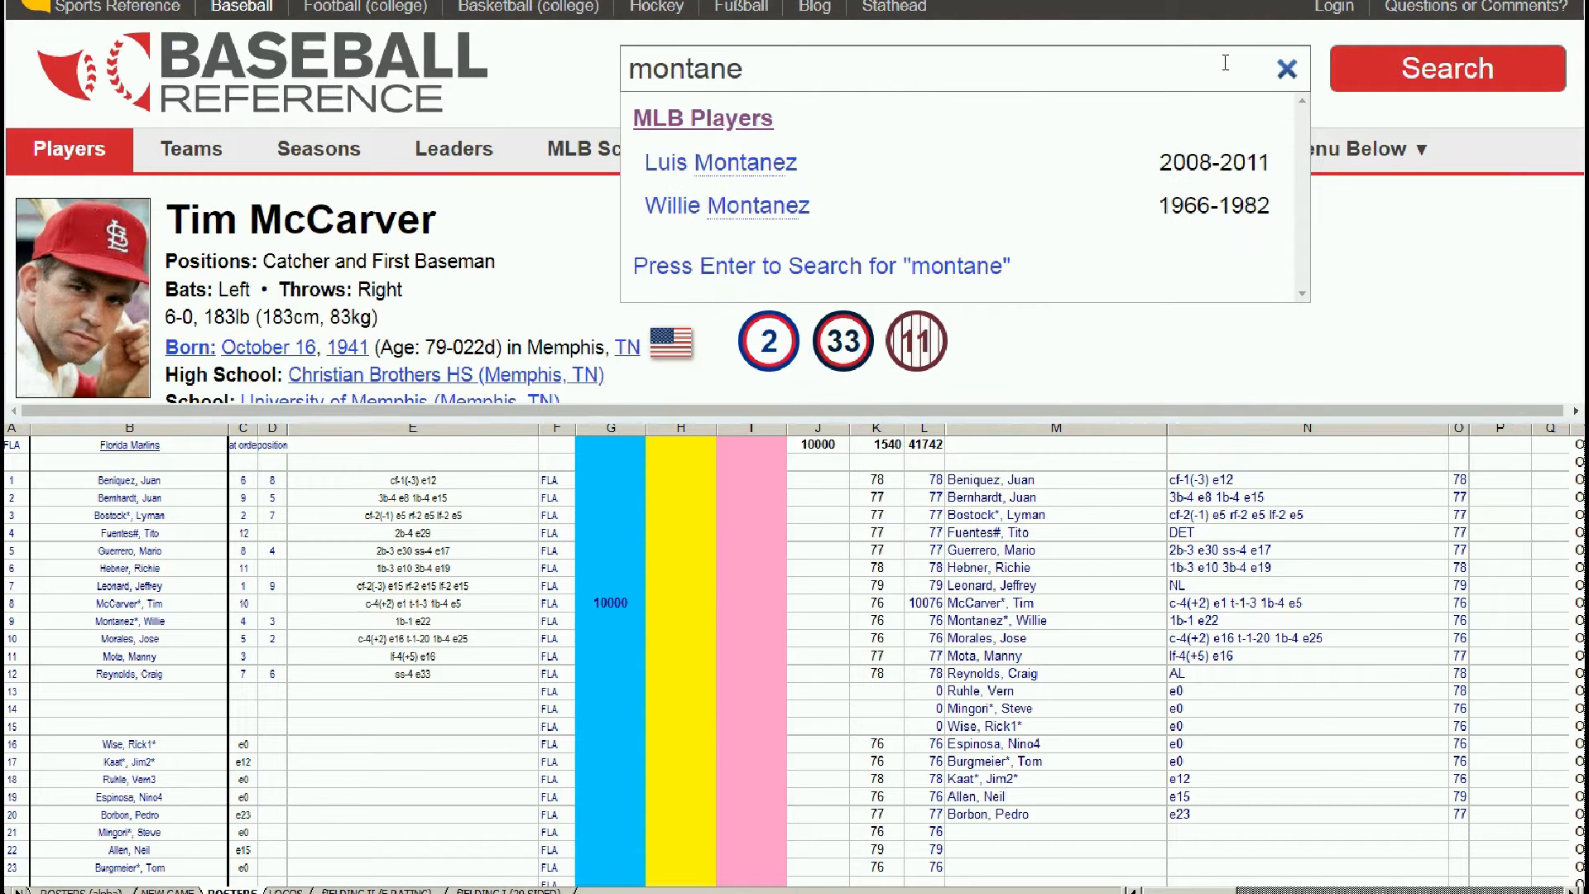
pyautogui.click(773, 205)
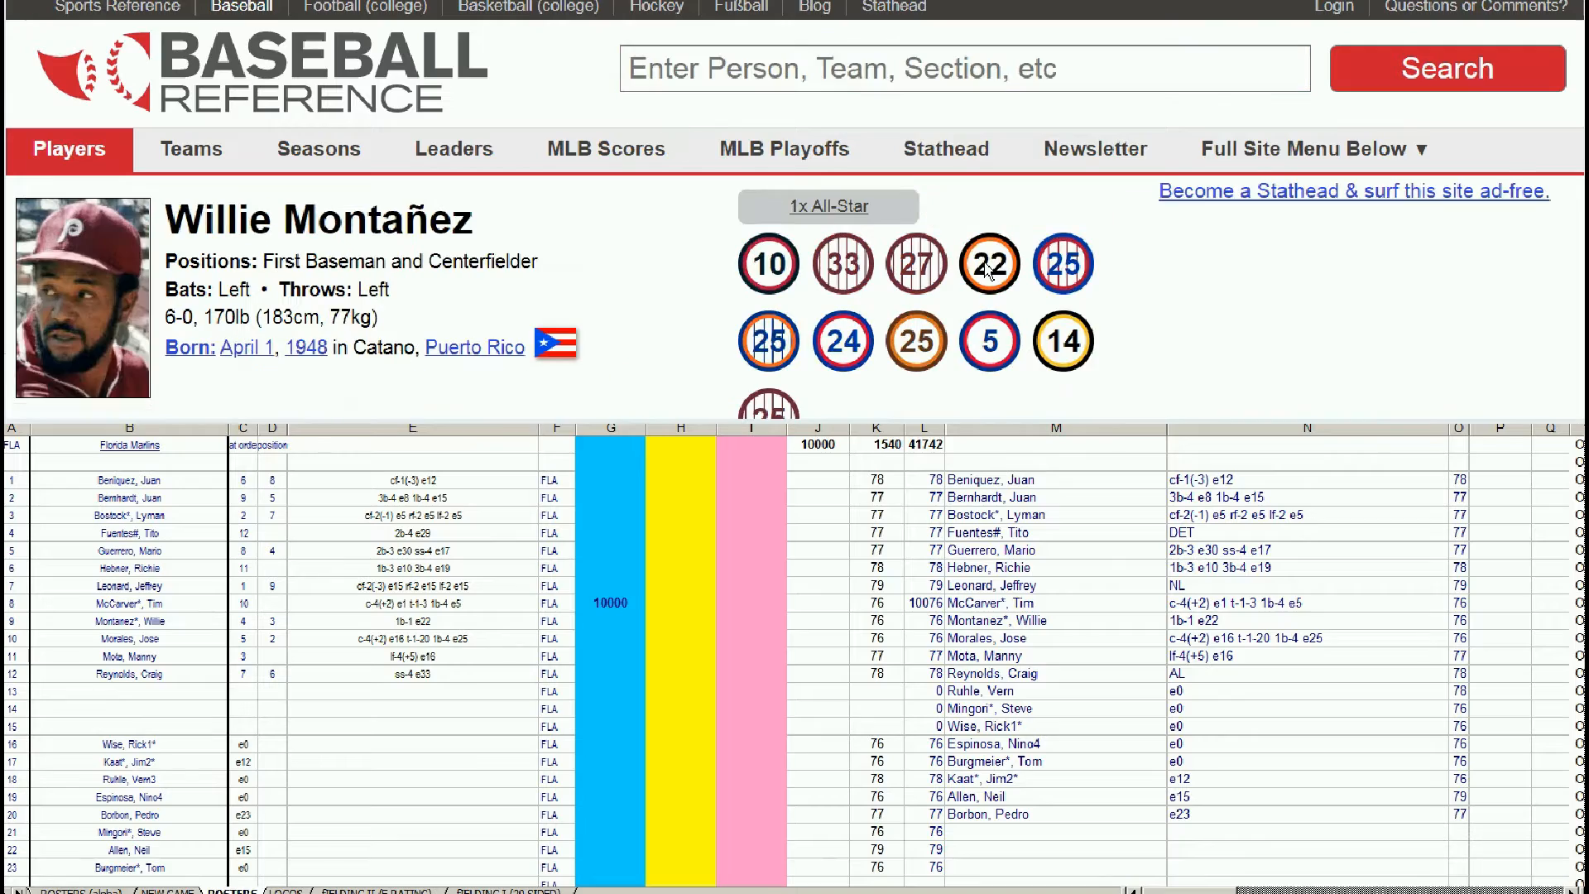
pyautogui.scroll(-10, 1217, 273)
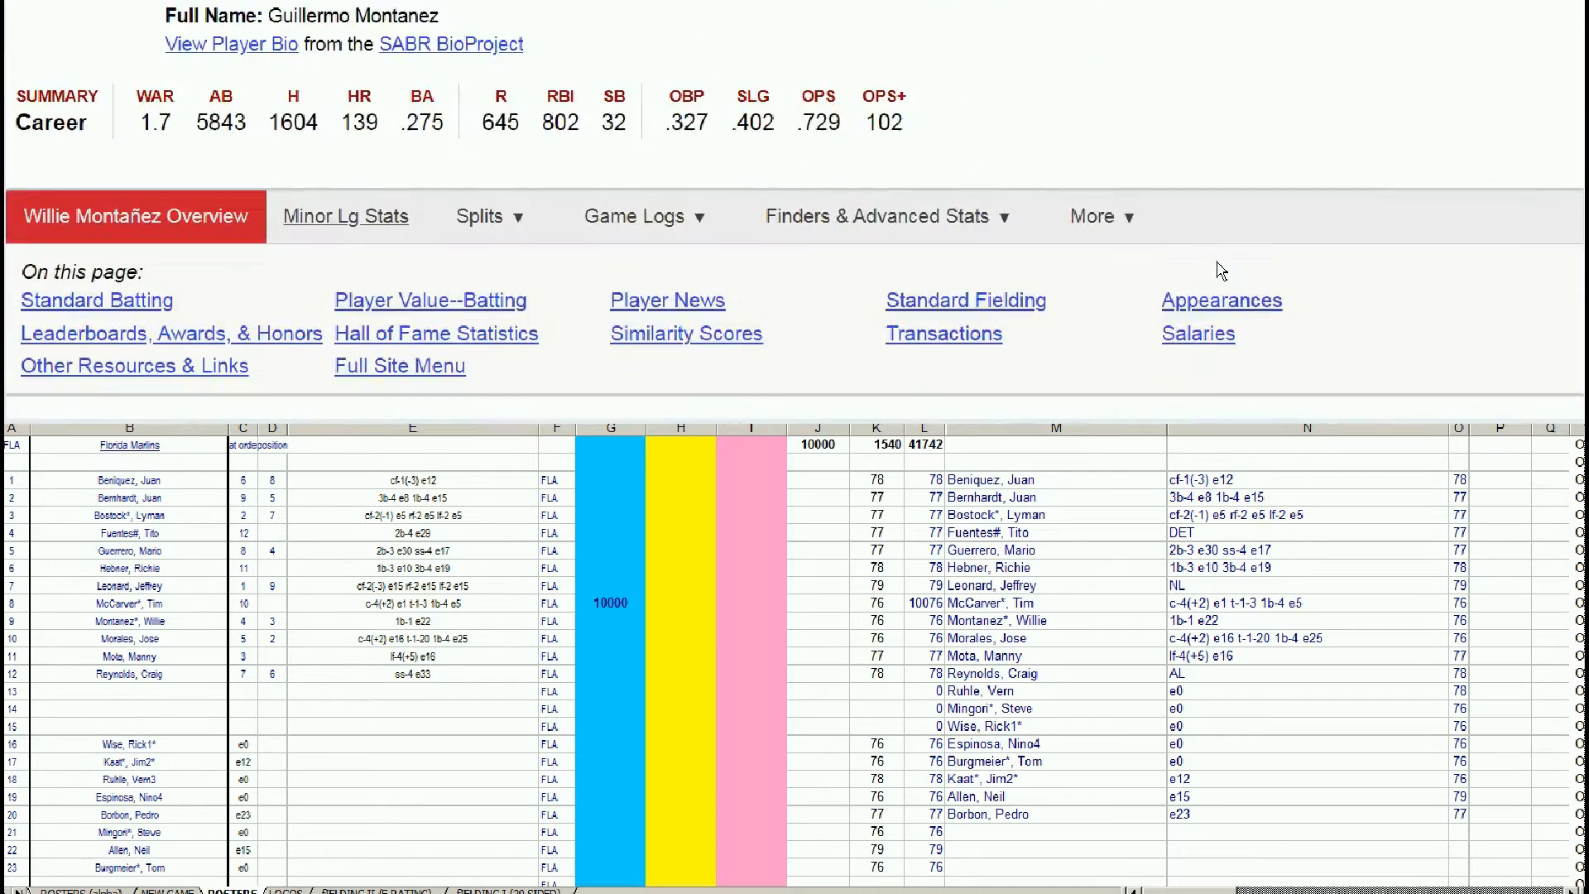
pyautogui.scroll(-6, 1216, 271)
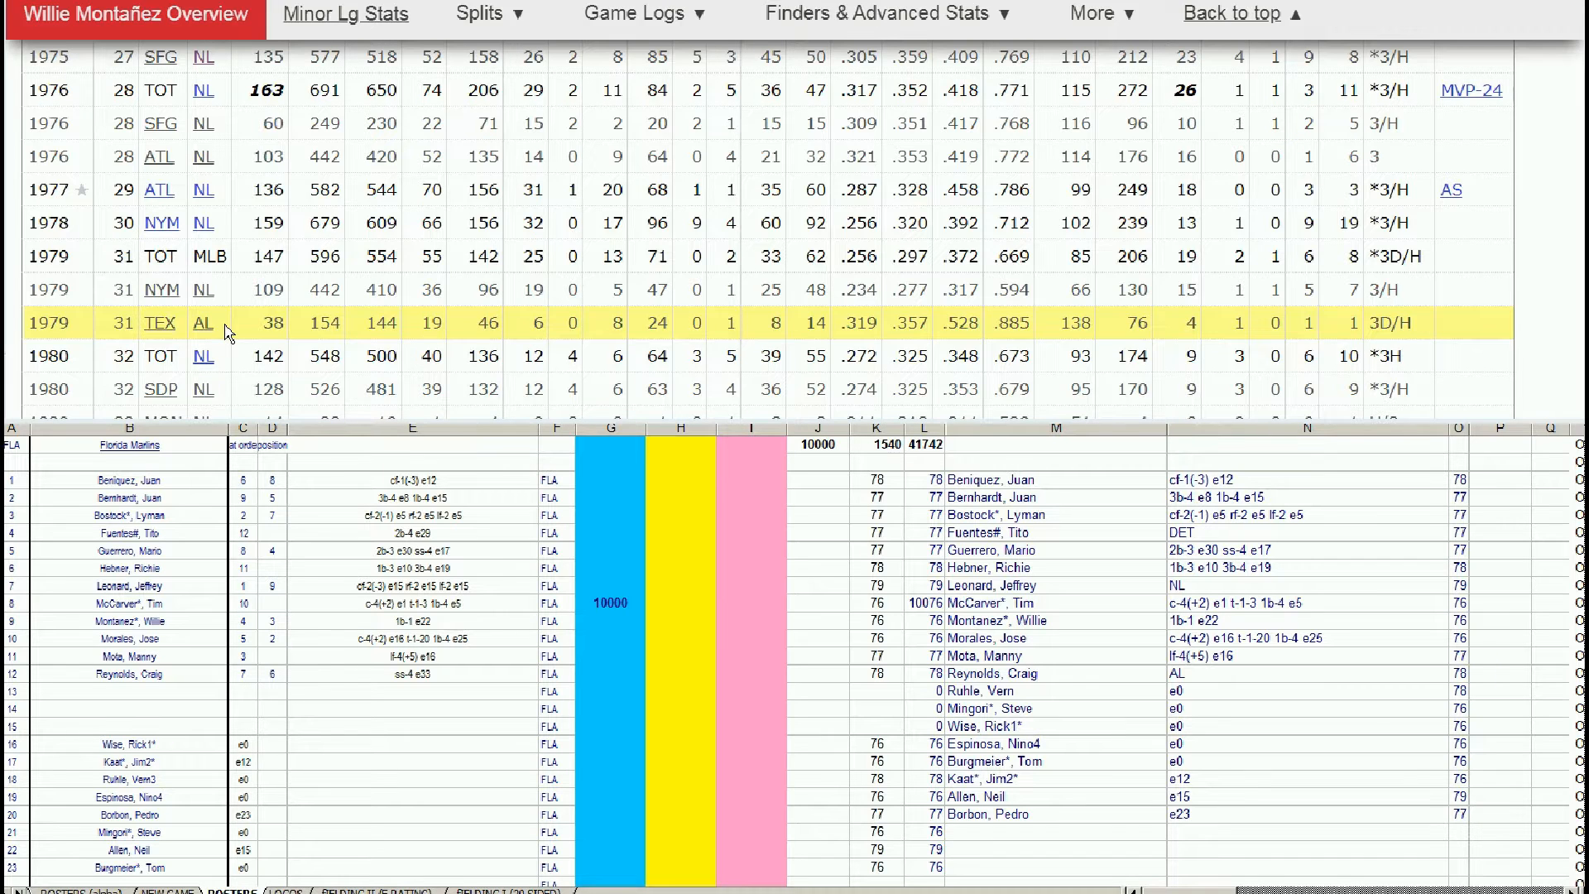
pyautogui.click(601, 621)
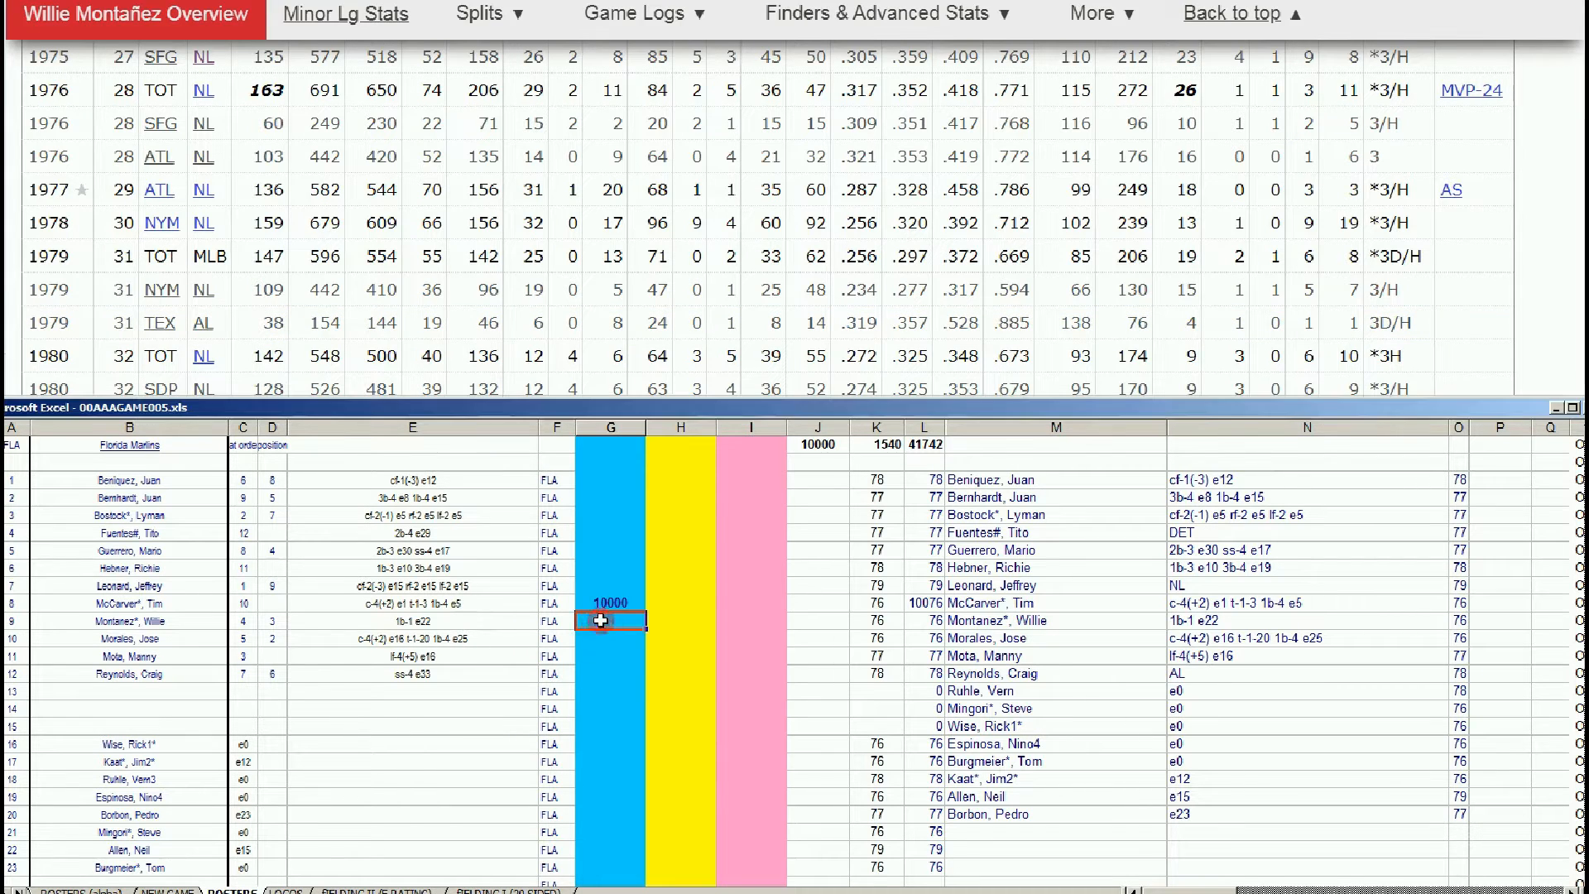
pyautogui.write('10000')
pyautogui.press('Return')
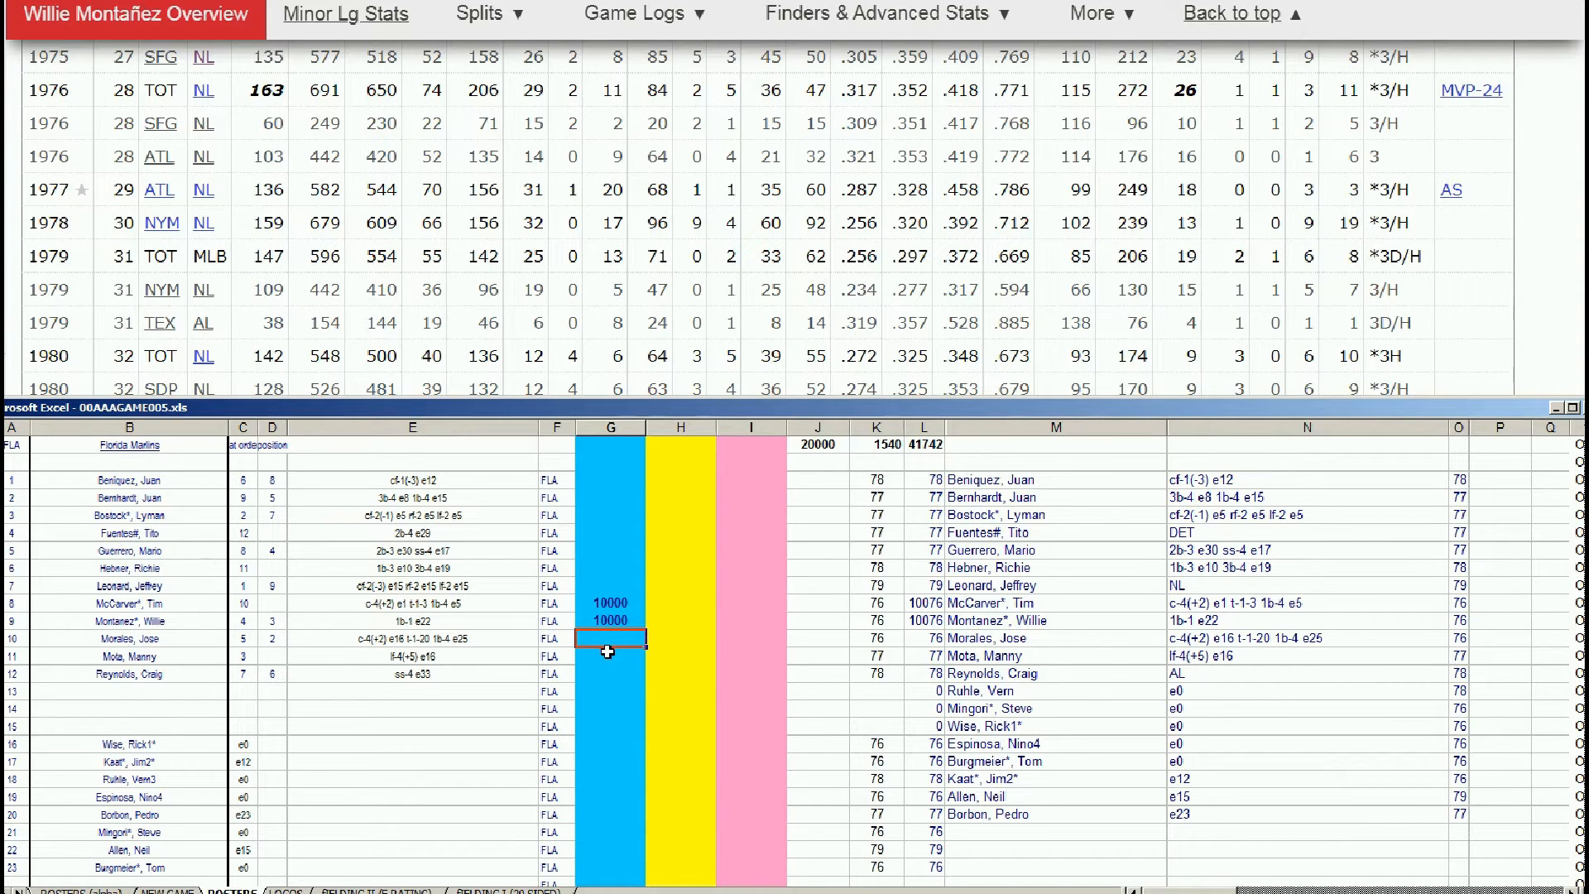
# - Search Baseball Reference for "jose morales", open the 1973-1984 player's page and bring up his season-by-season batting stats
pyautogui.moveTo(1588, 62); pyautogui.dragTo(1582, 25)
pyautogui.click(1113, 74)
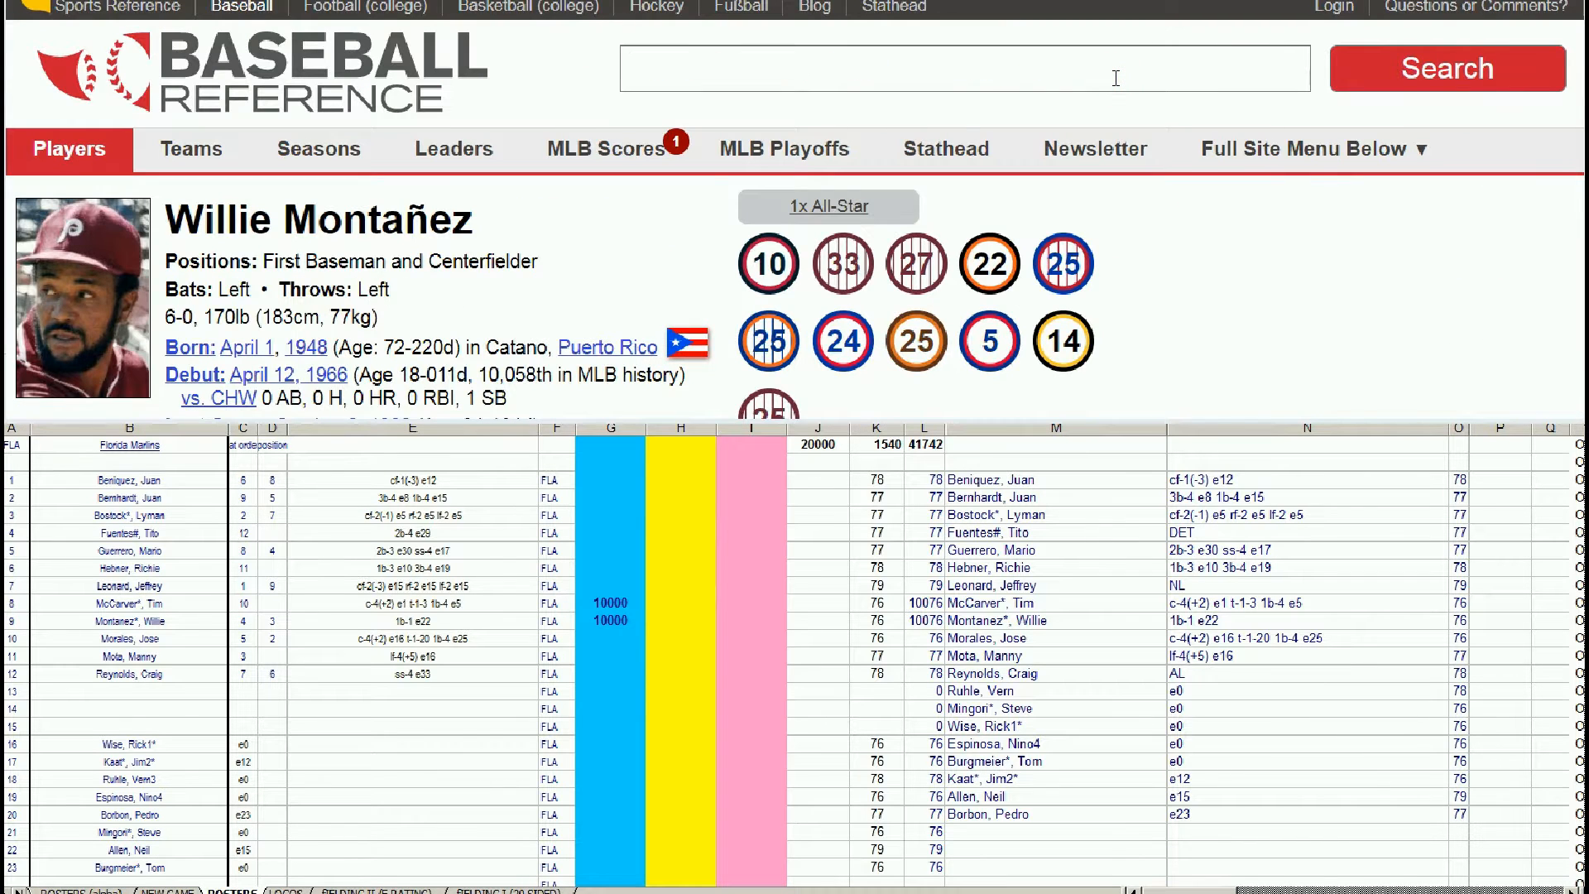
pyautogui.write('morales')
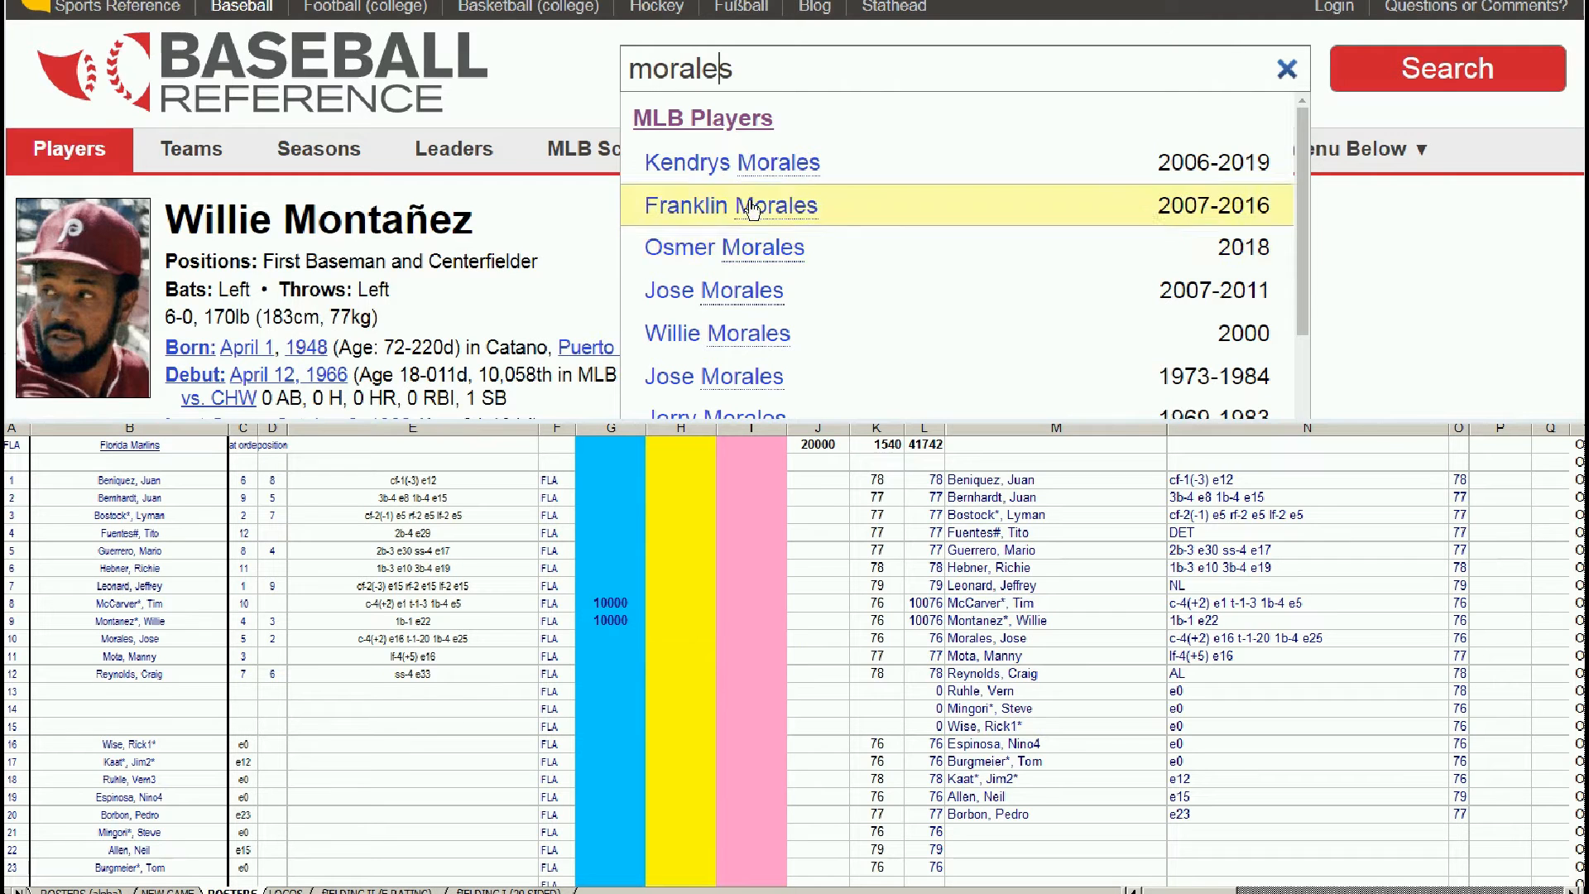
pyautogui.click(631, 70)
pyautogui.write('jose')
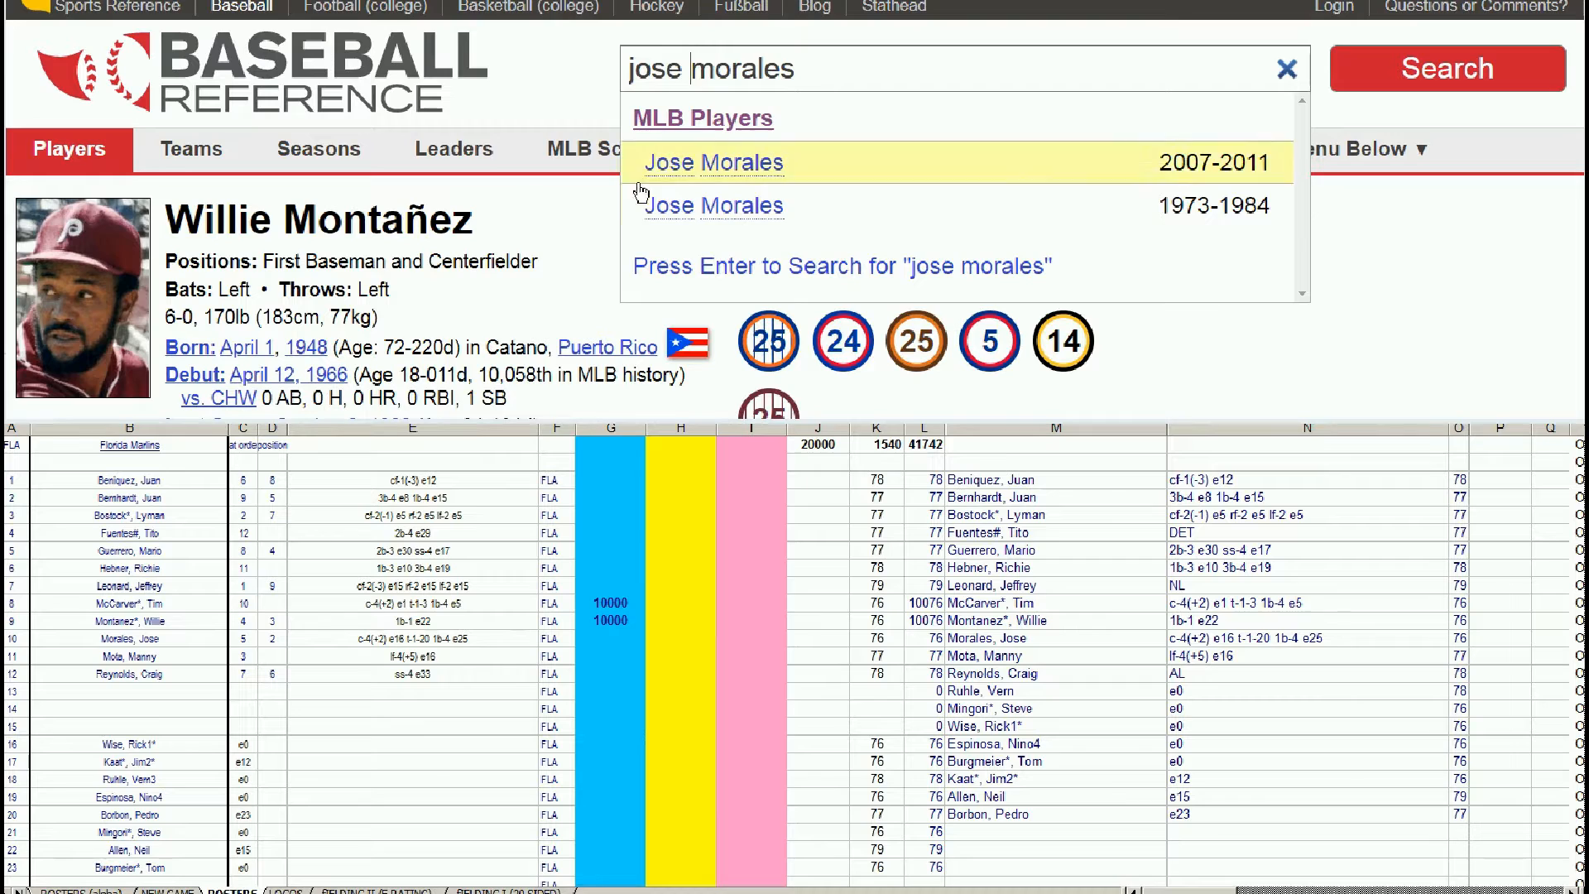
pyautogui.click(679, 207)
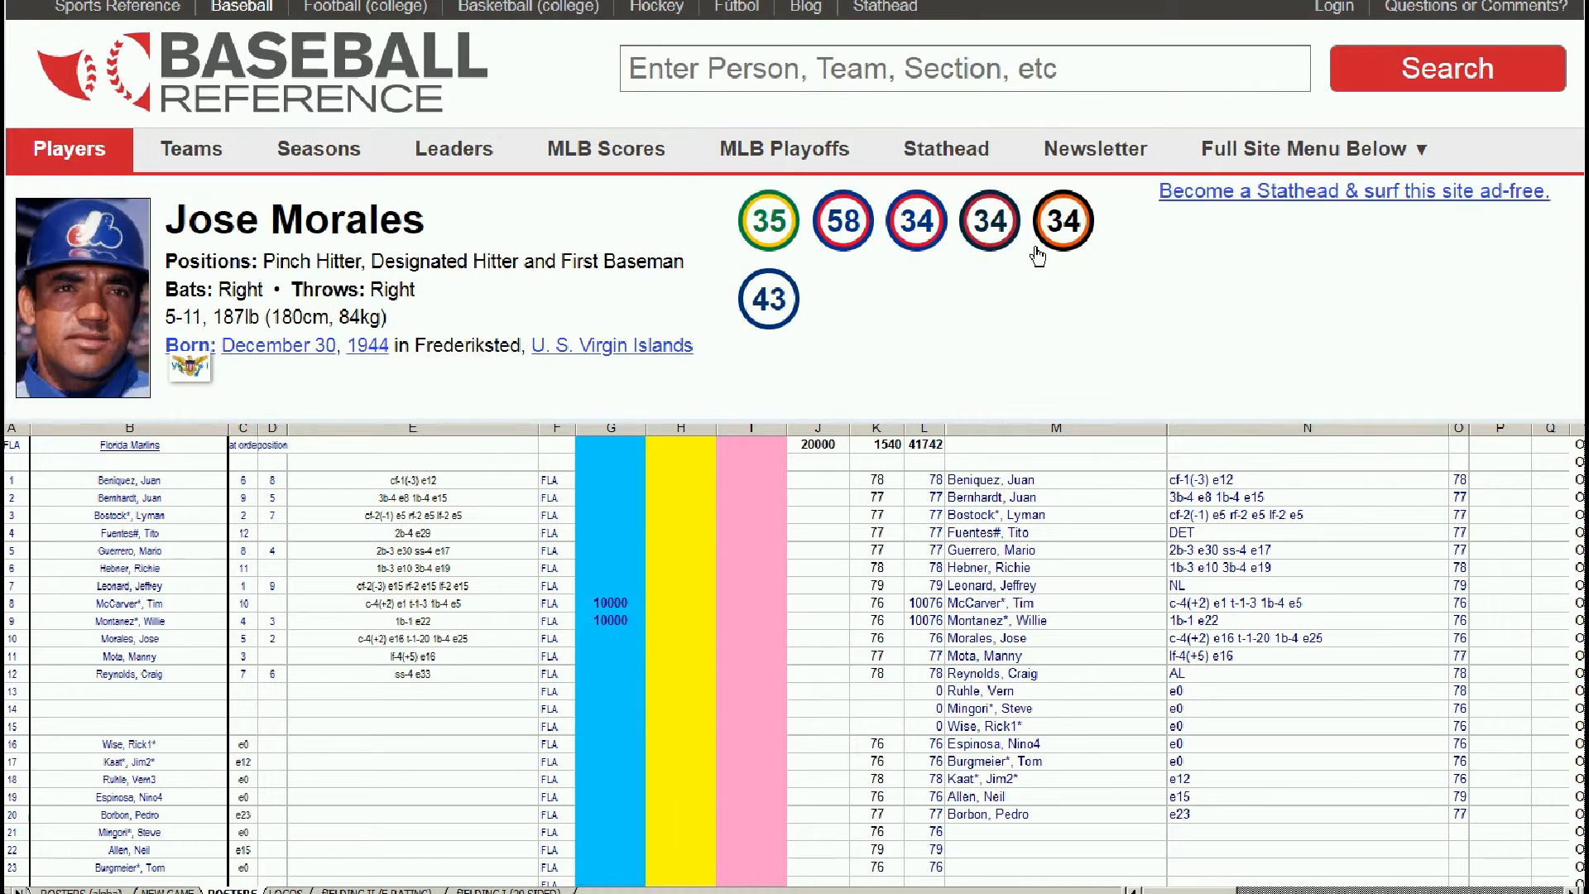
pyautogui.scroll(-3, 1070, 281)
pyautogui.scroll(-6, 1070, 281)
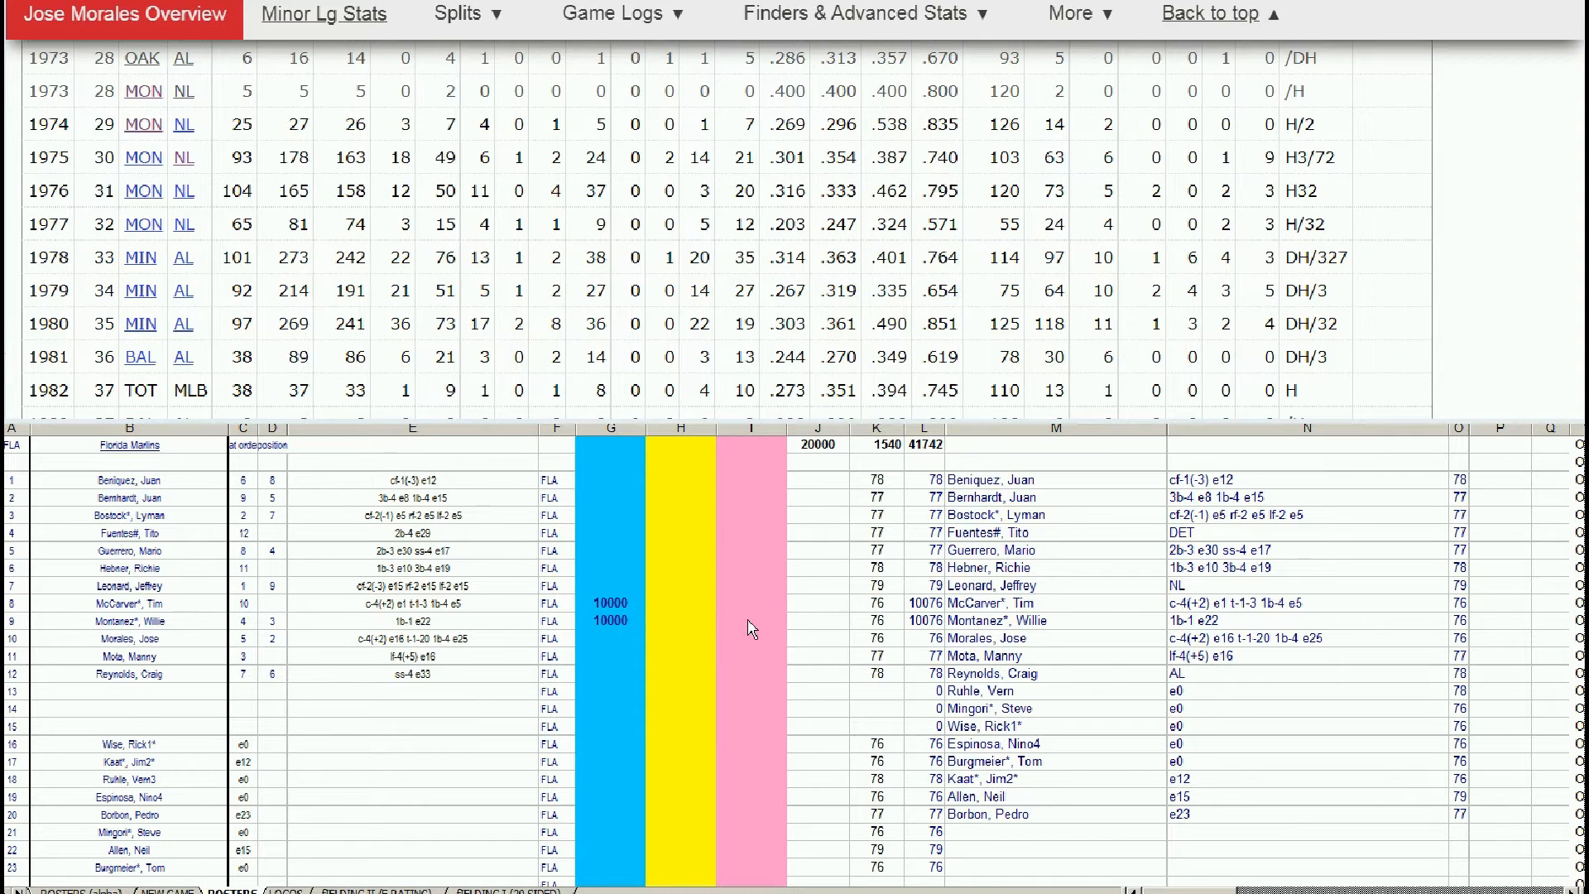
pyautogui.click(613, 638)
pyautogui.write('10000')
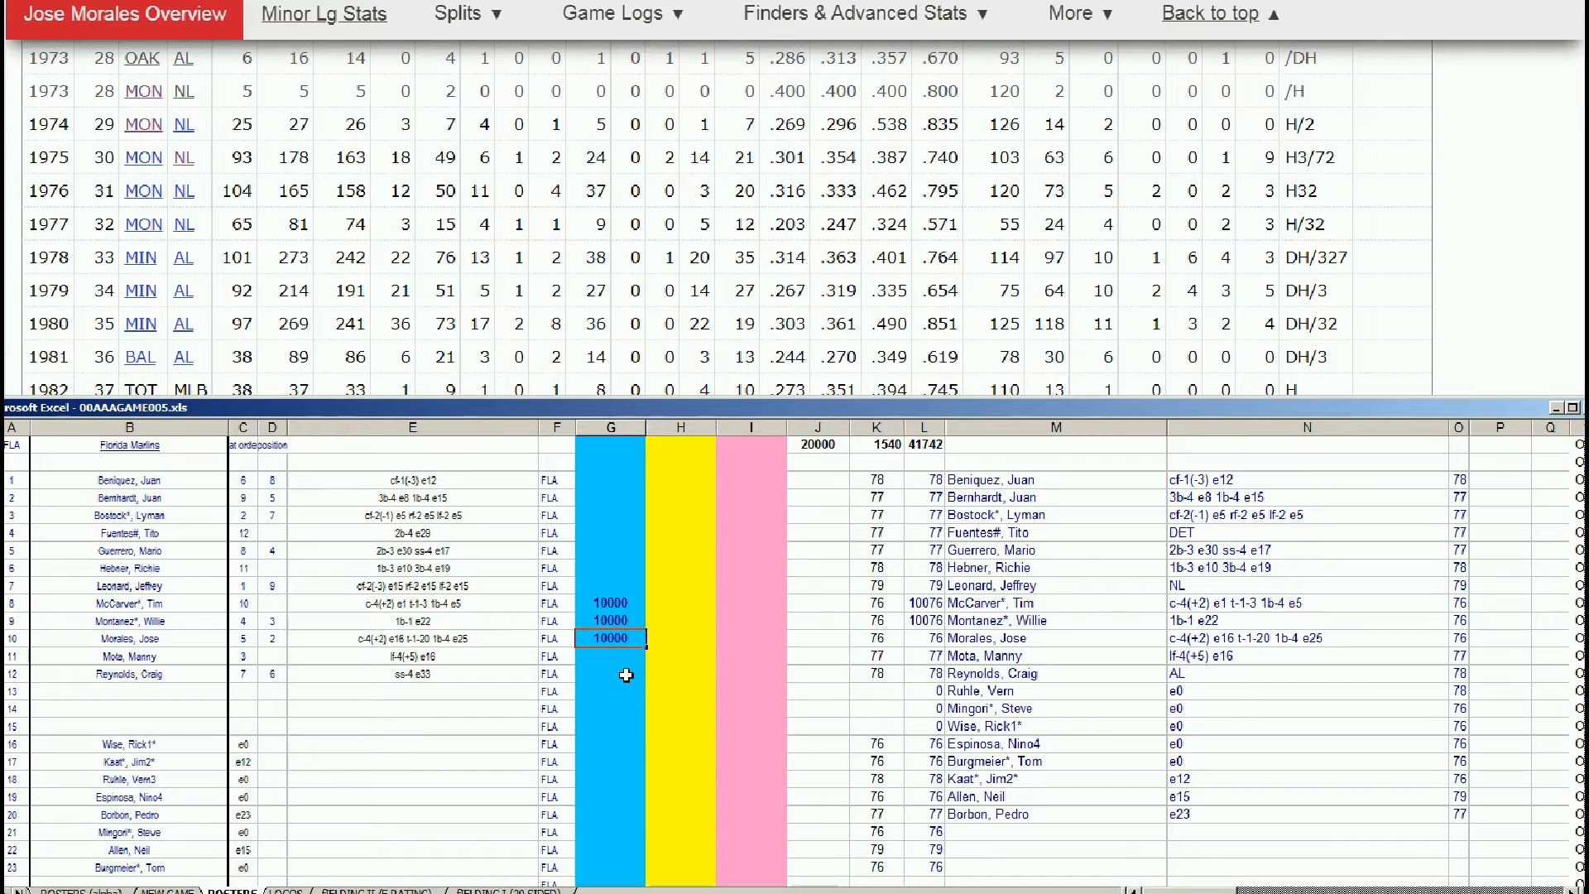
pyautogui.press('Return')
# - Search Baseball Reference for "wise" and open Rick Wise's player page
pyautogui.click(1217, 14)
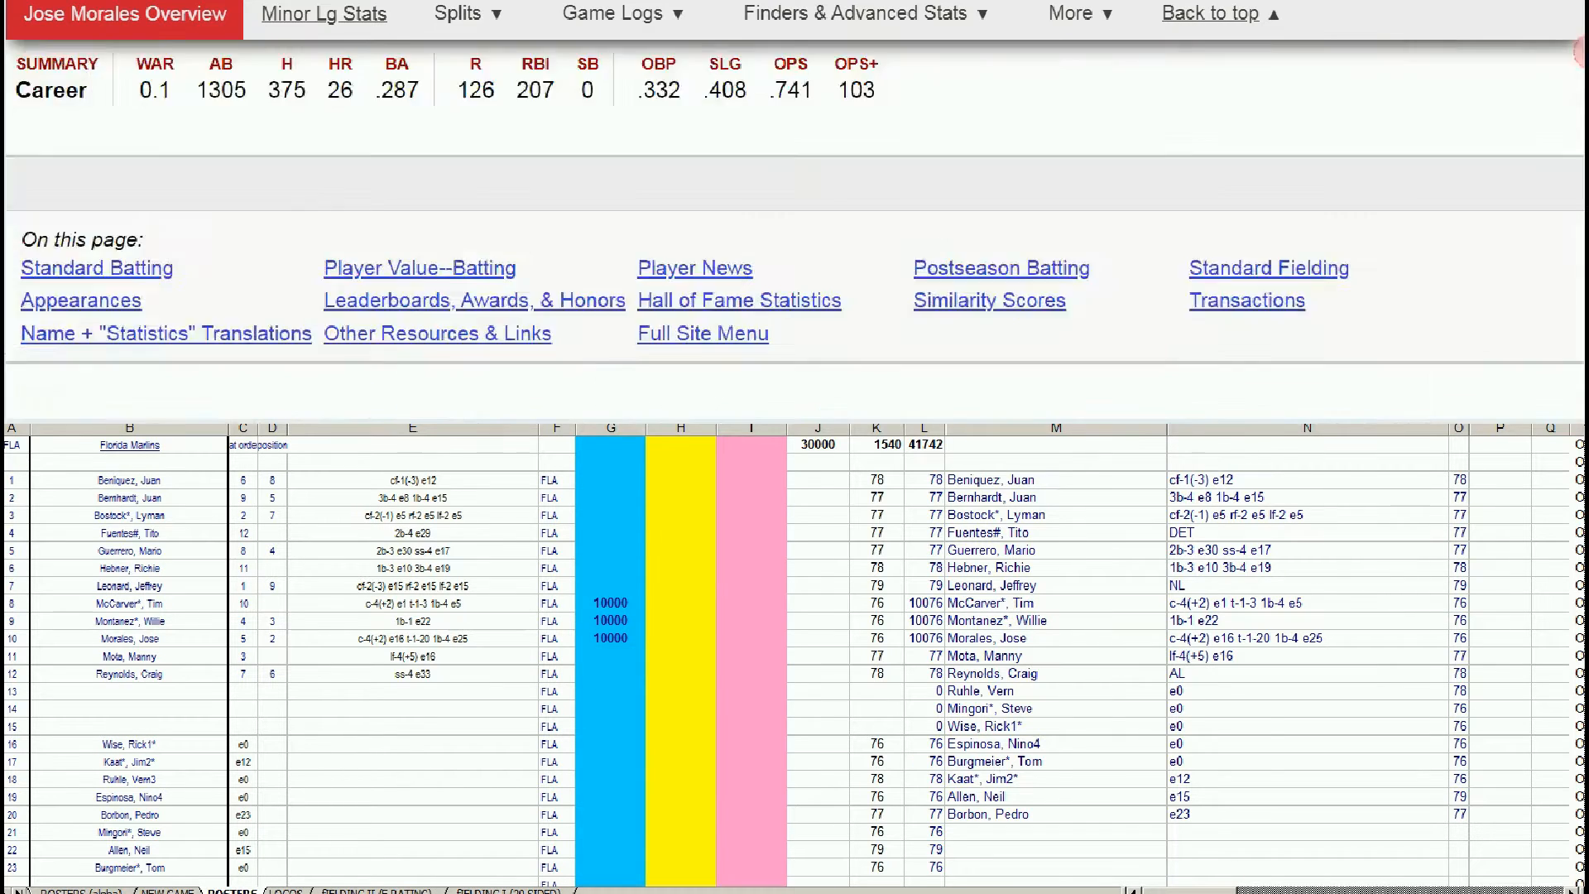
pyautogui.click(1088, 72)
pyautogui.write('wise')
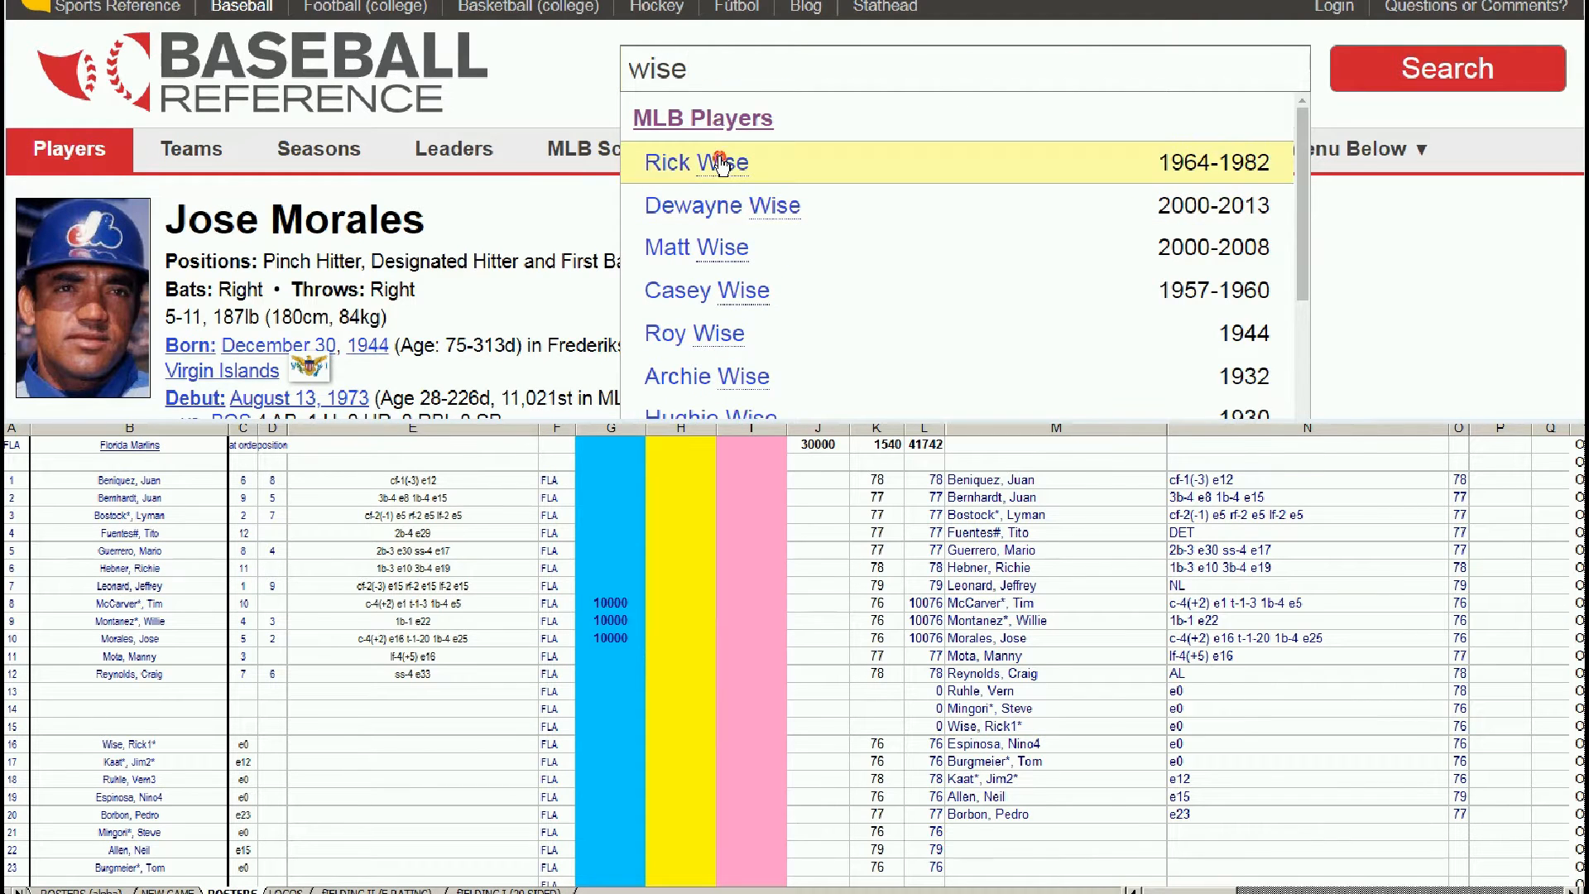
pyautogui.click(712, 162)
# - Examine Rick Wise's season-by-season pitching stats, comparing his yearly ERA through 1981
pyautogui.scroll(-5, 907, 284)
pyautogui.scroll(-5, 907, 284)
pyautogui.scroll(3, 919, 274)
pyautogui.scroll(-2, 936, 269)
pyautogui.scroll(-3, 941, 267)
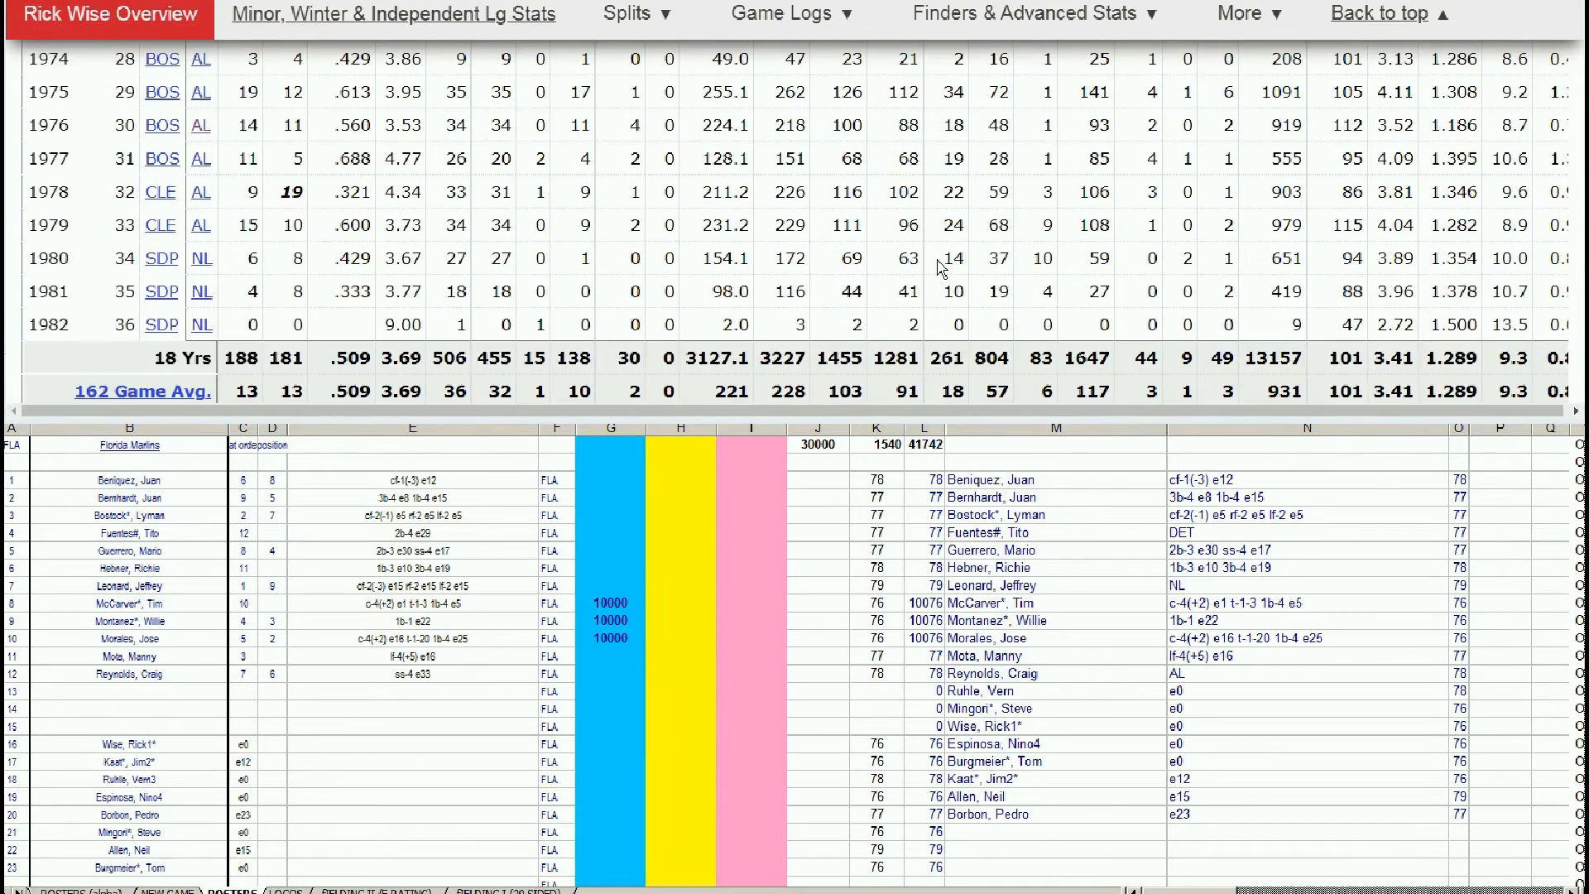
pyautogui.scroll(1, 941, 267)
pyautogui.moveTo(420, 243)
pyautogui.moveTo(422, 320)
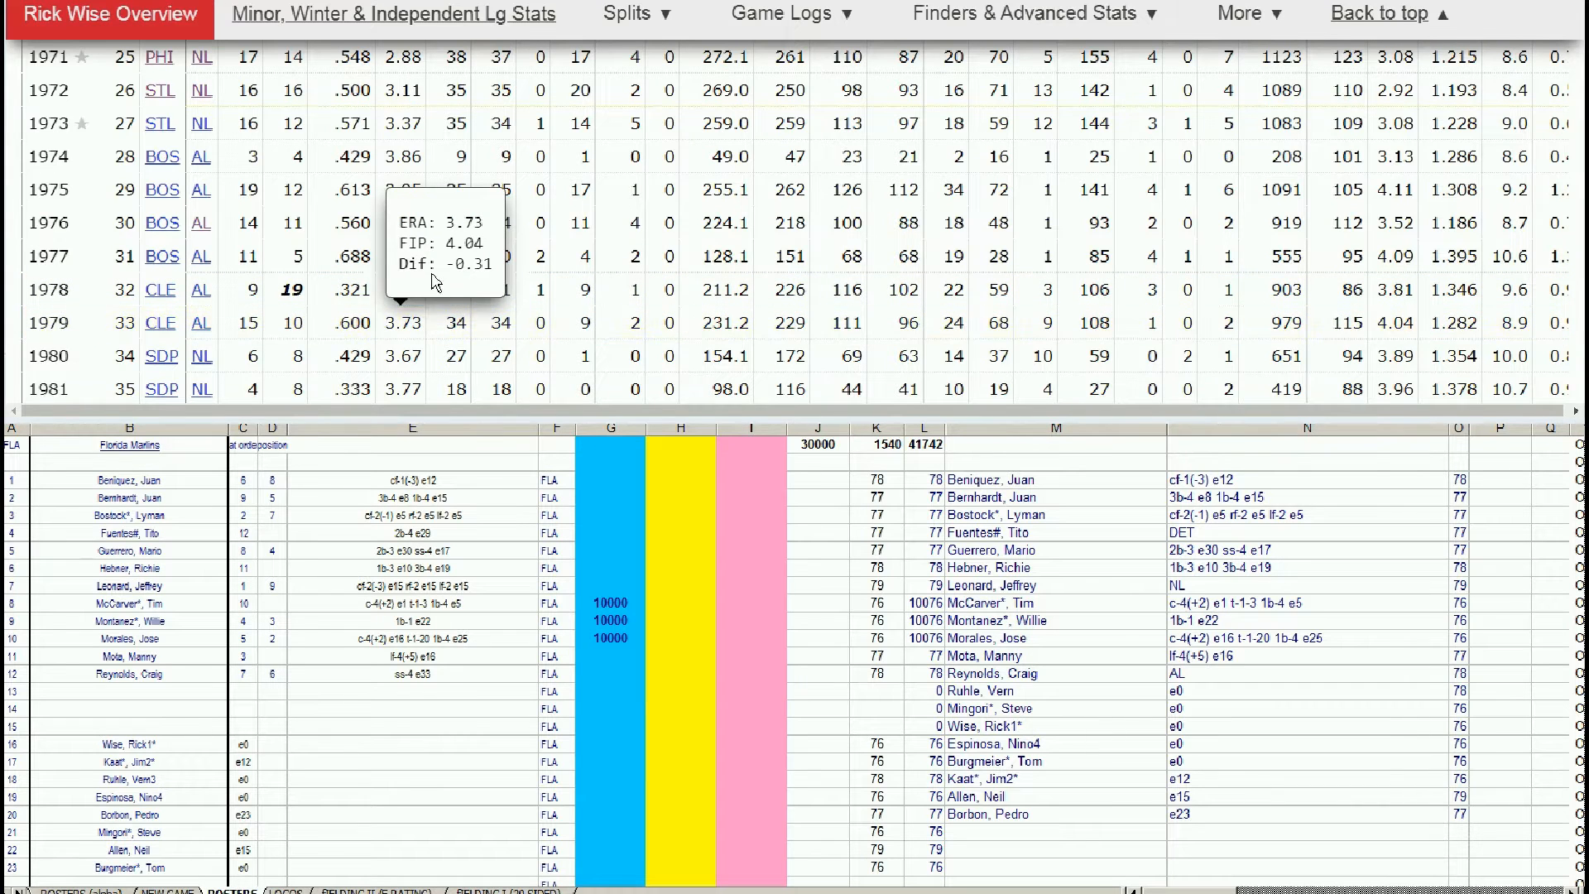
pyautogui.moveTo(405, 282)
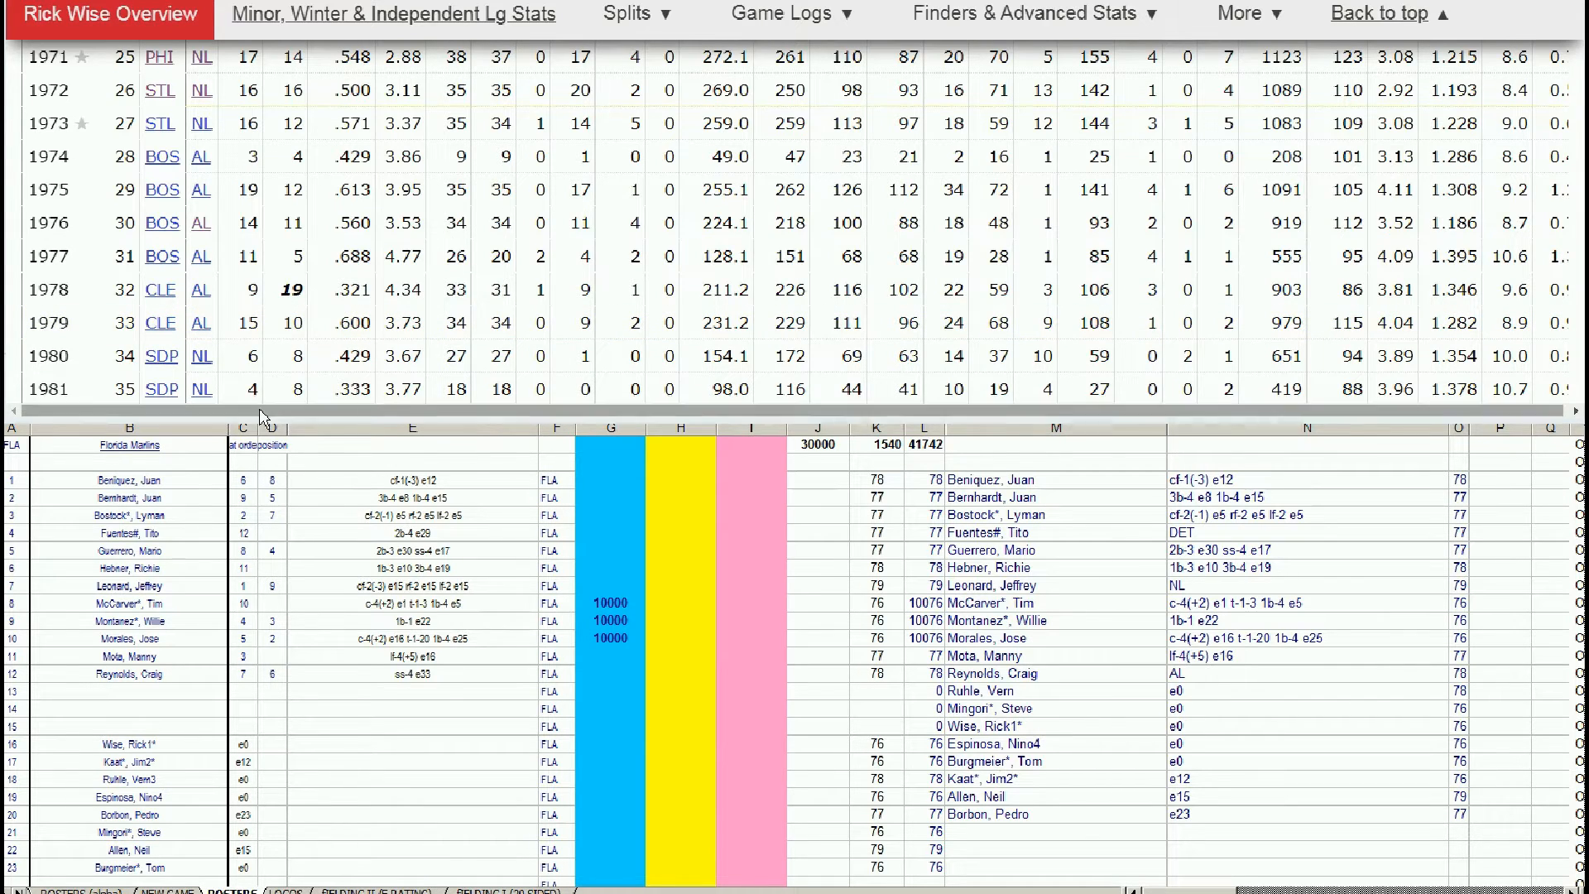
pyautogui.moveTo(428, 403)
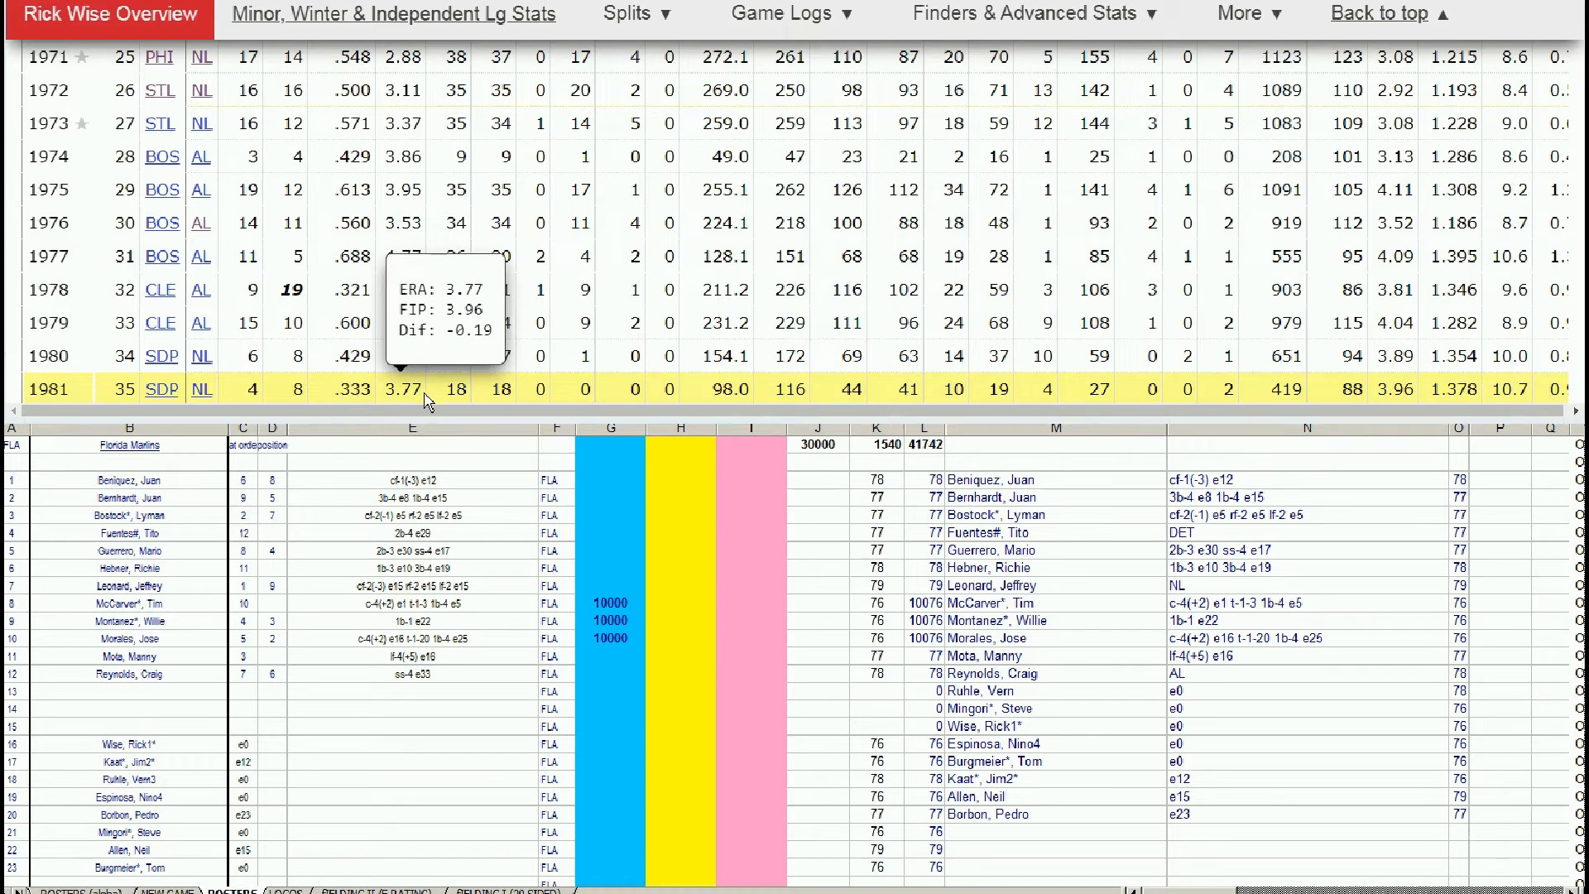
pyautogui.click(666, 745)
pyautogui.click(666, 745)
pyautogui.write('100')
pyautogui.press('Return')
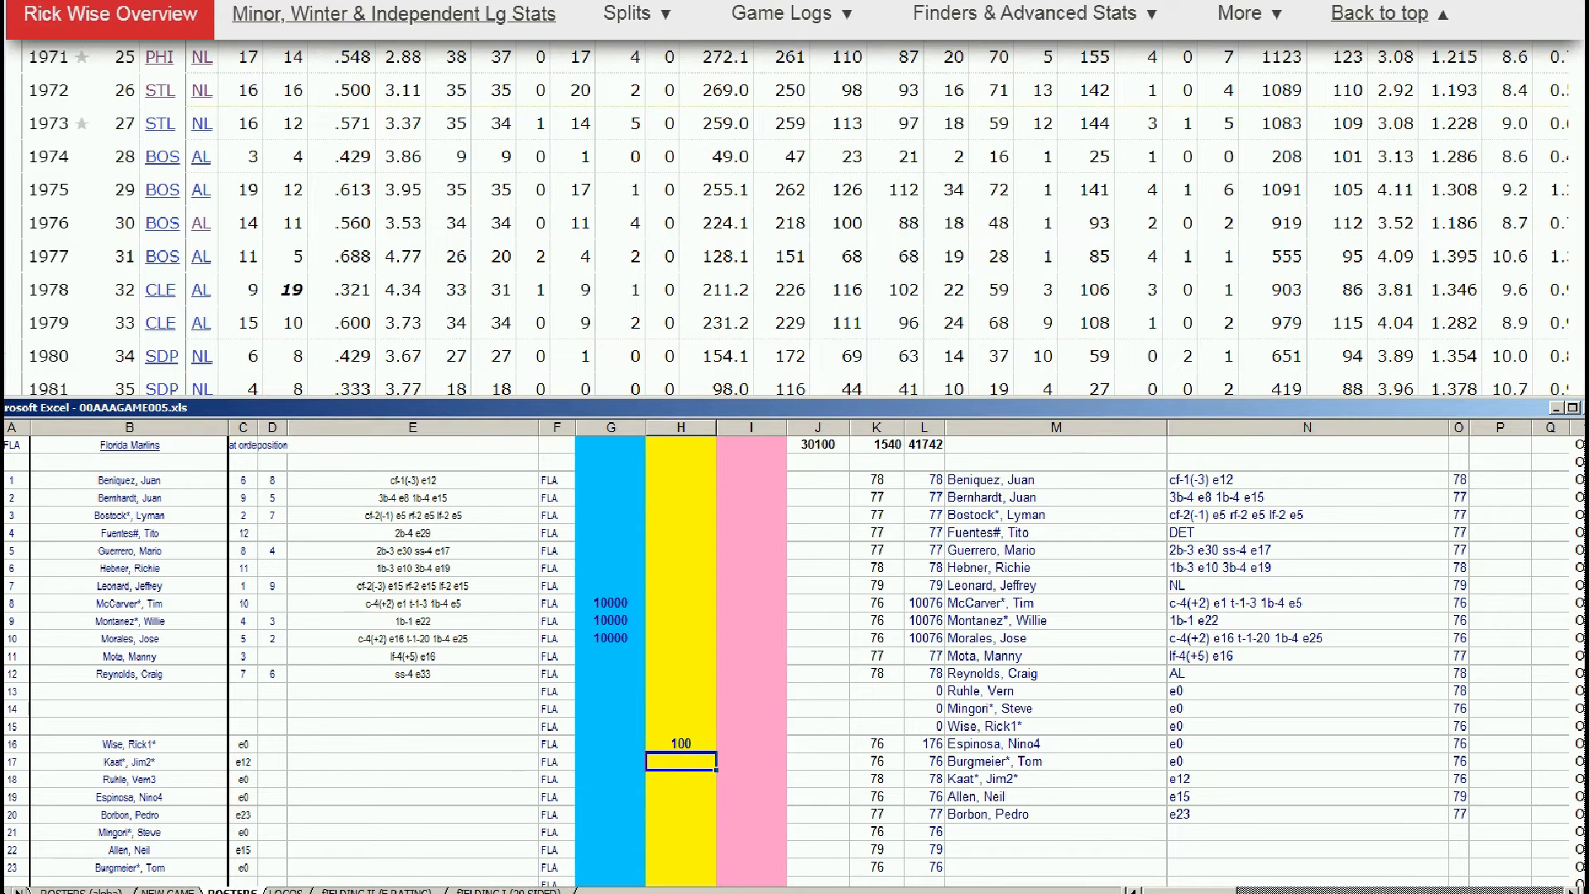
# - Search Baseball Reference for "kaat" and open Jim Kaat's player page
pyautogui.click(1380, 13)
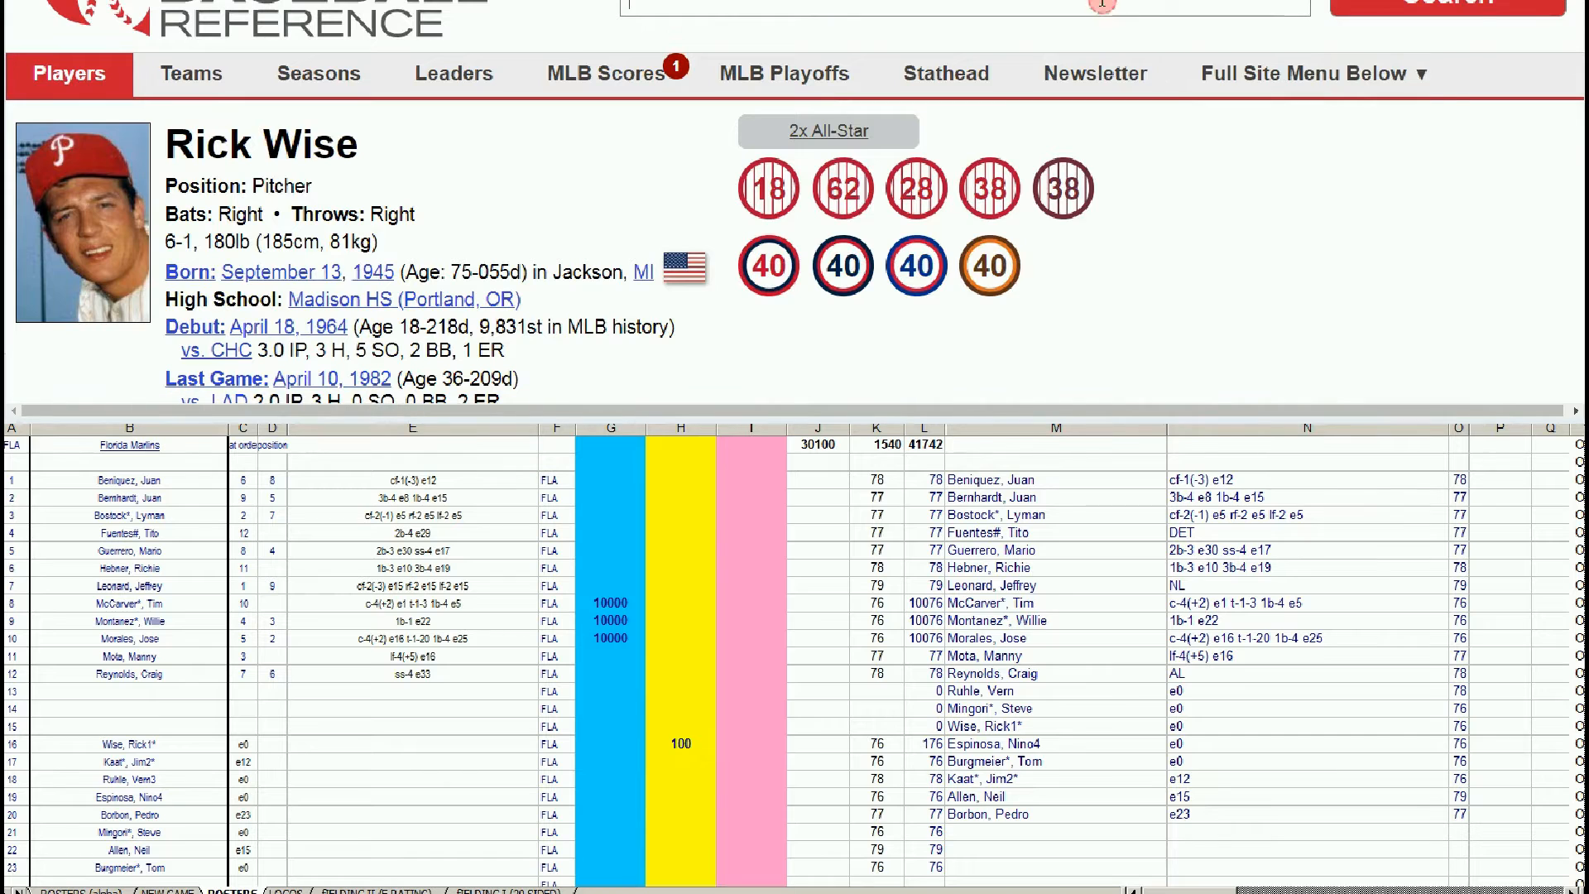
pyautogui.click(1103, 7)
pyautogui.write('kaat')
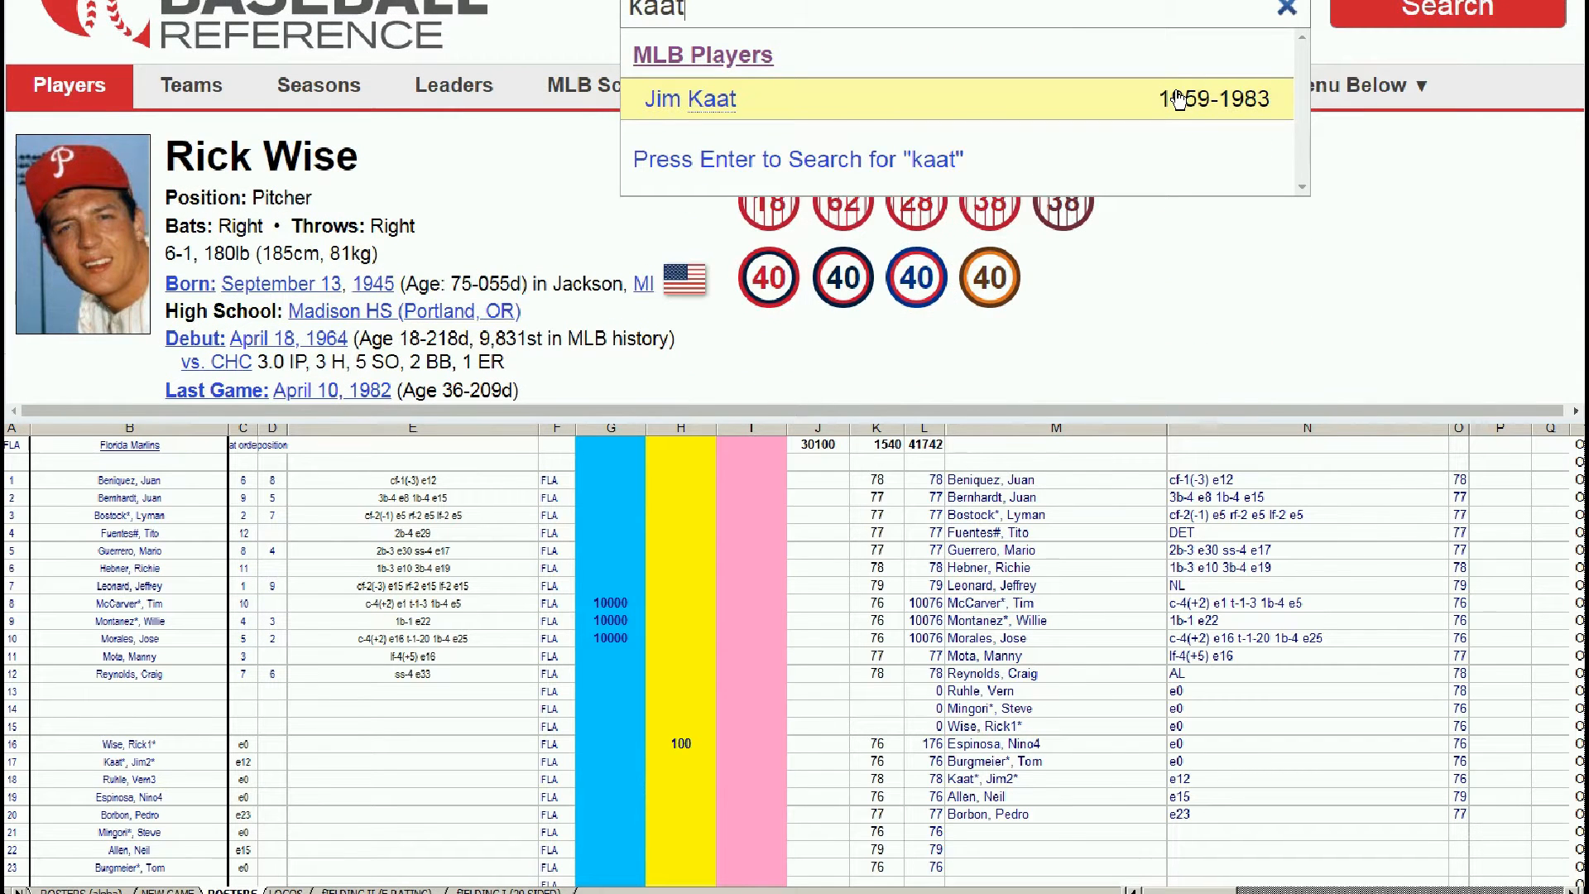
pyautogui.click(1159, 112)
# - Examine Jim Kaat's standard pitching table, comparing his yearly ERA from 1976 onward
pyautogui.scroll(-10, 1176, 333)
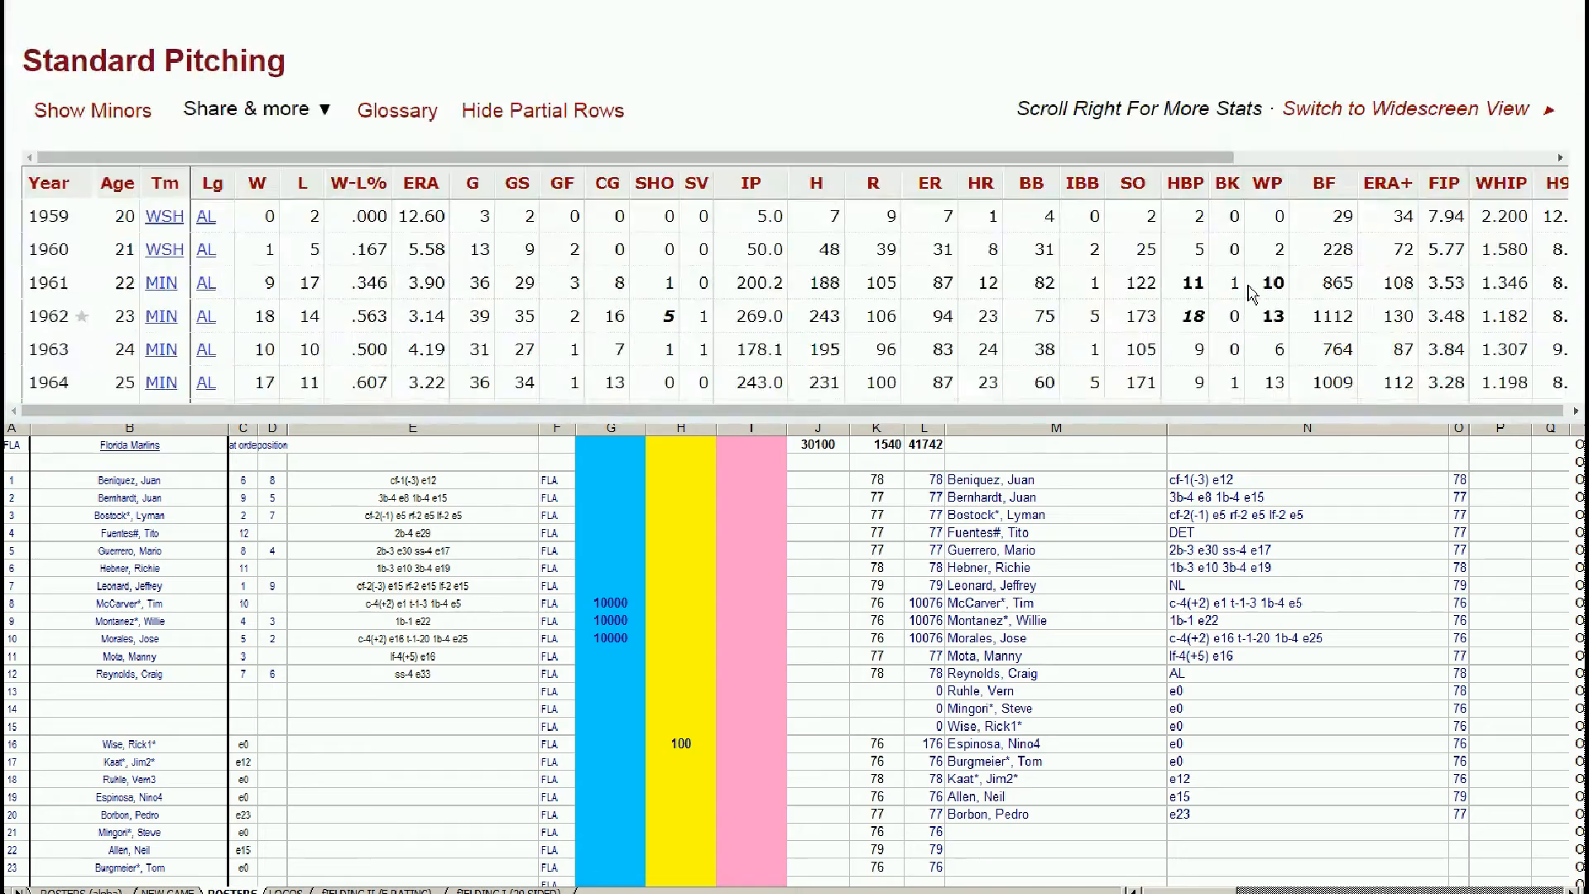
pyautogui.scroll(-8, 1252, 294)
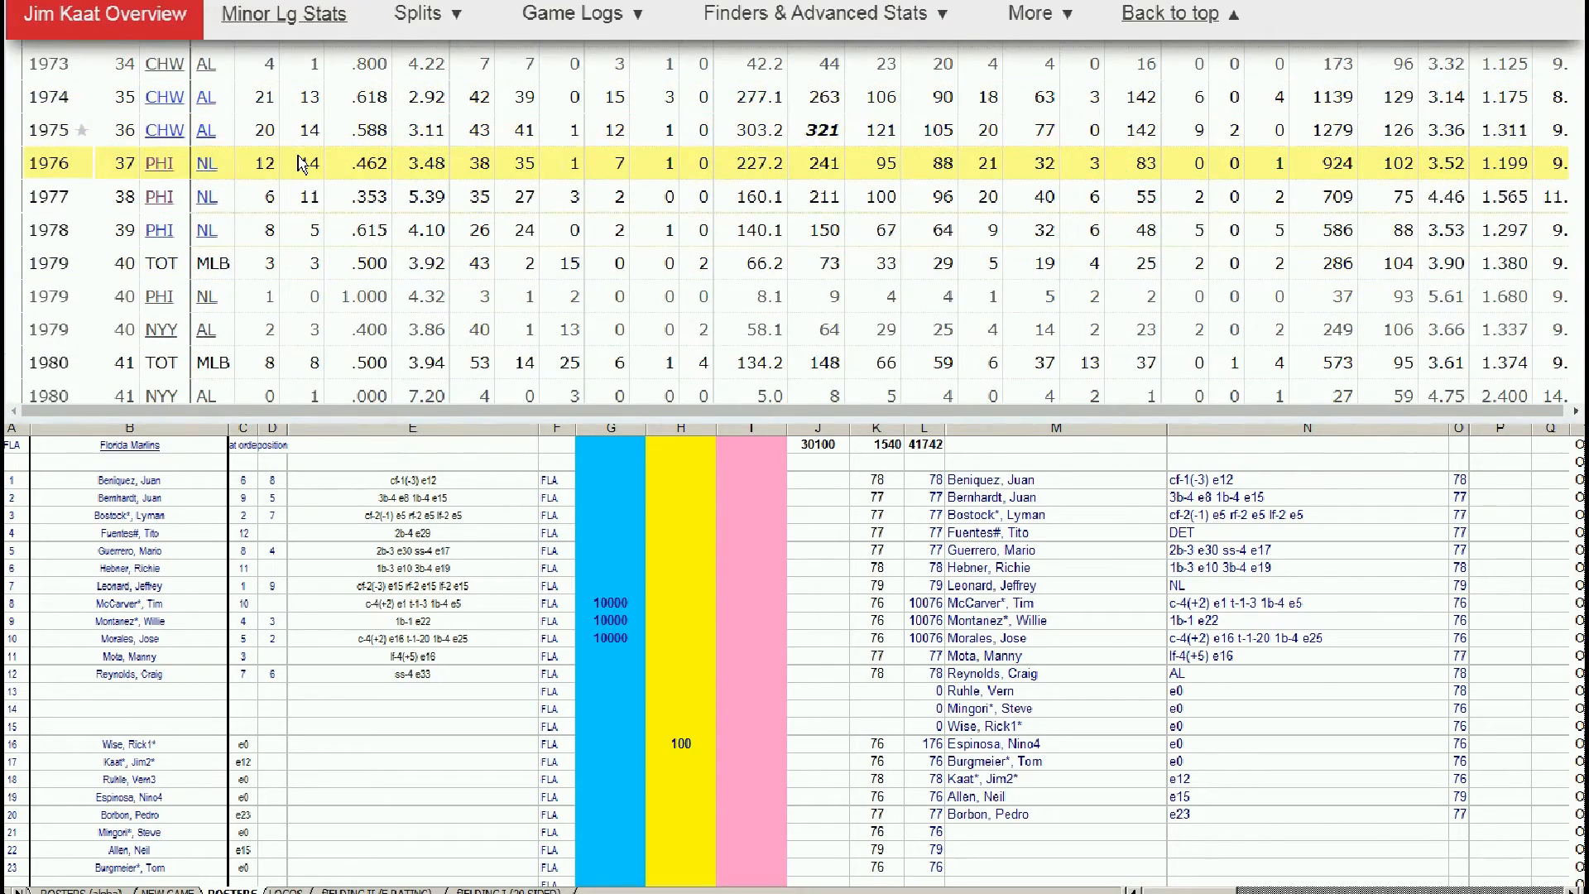
pyautogui.moveTo(408, 317)
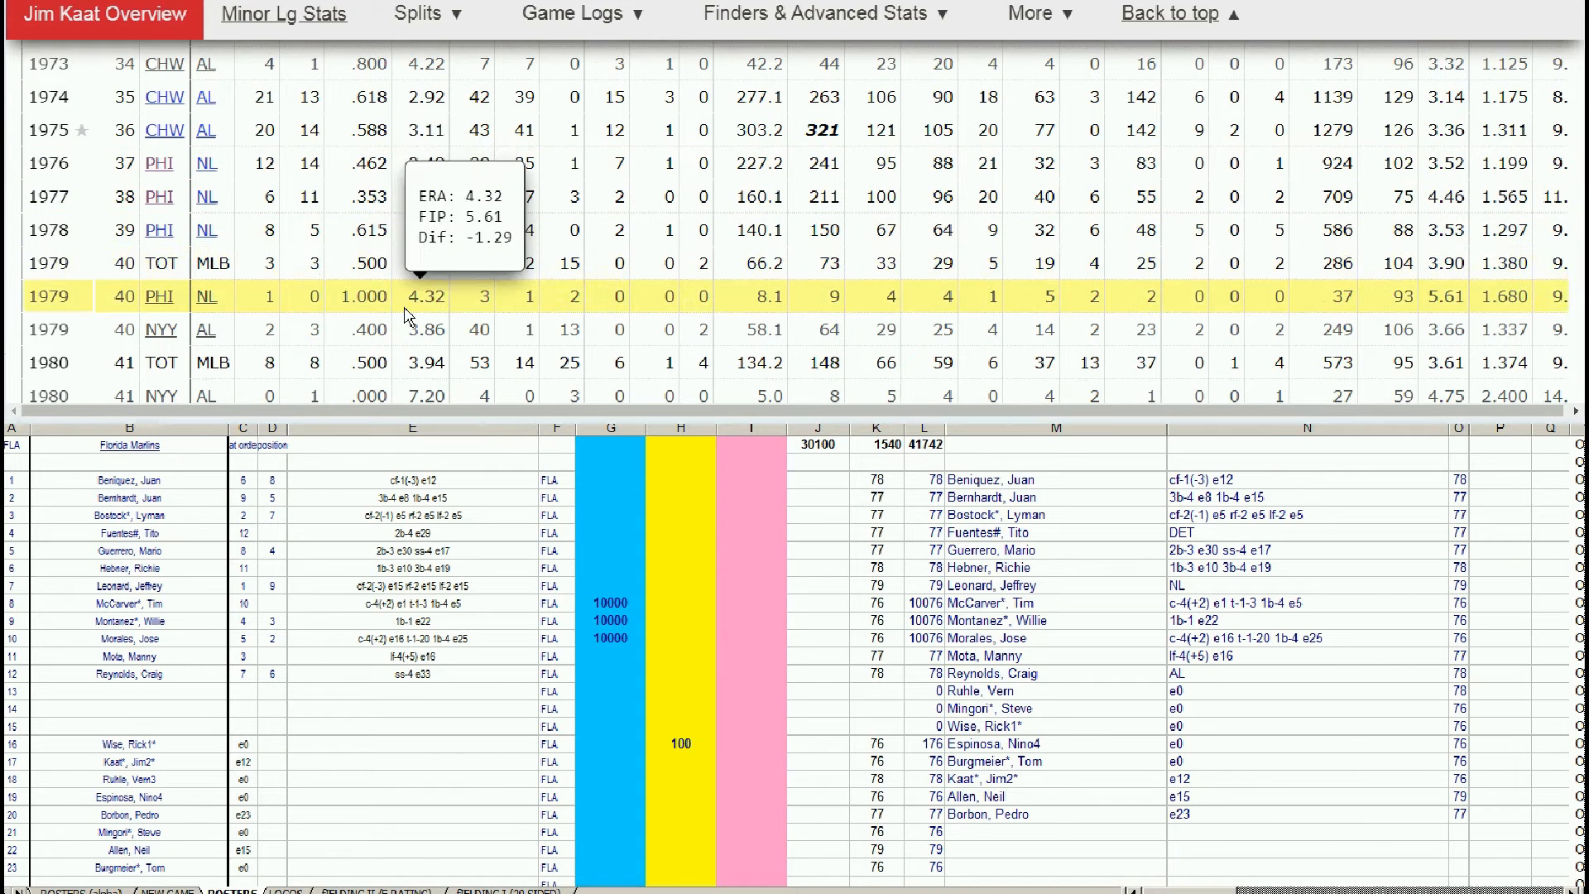
pyautogui.moveTo(412, 361)
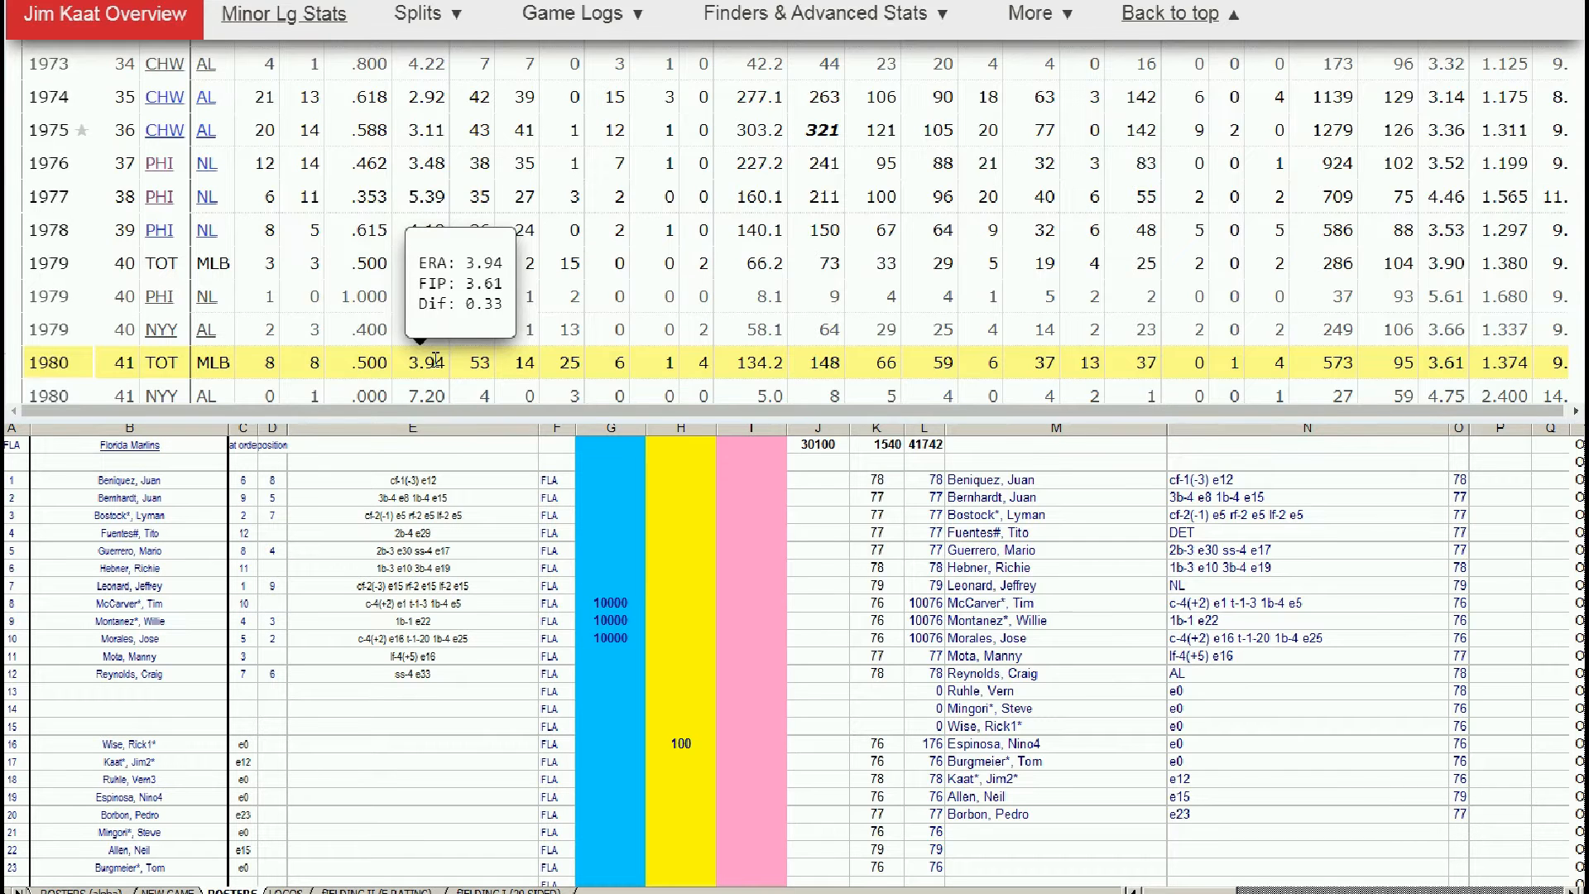
pyautogui.scroll(-1, 435, 361)
pyautogui.scroll(-1, 436, 361)
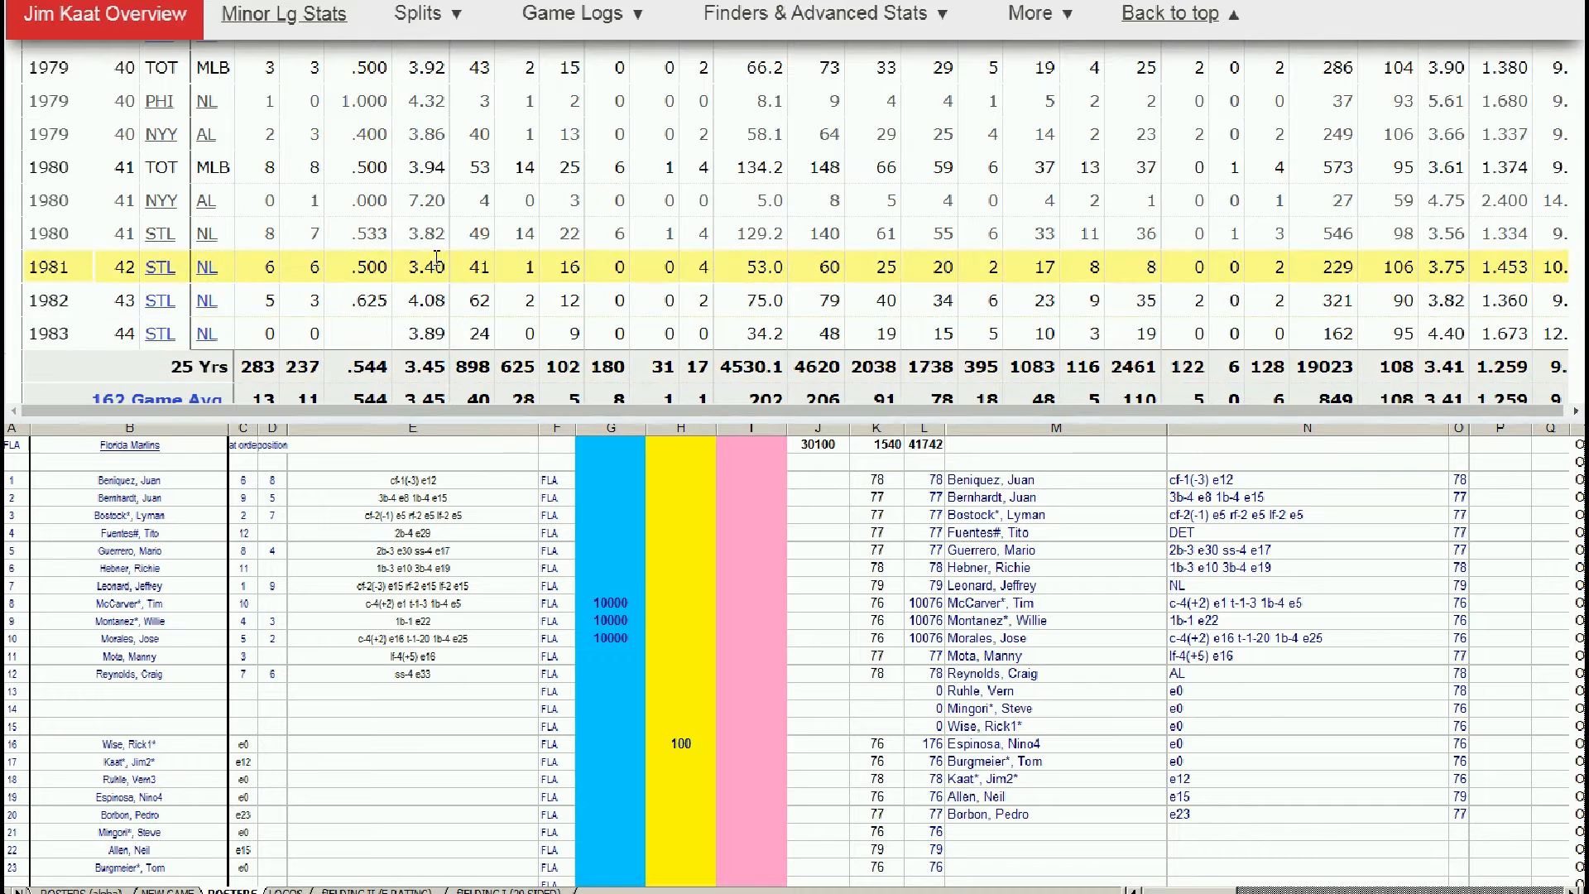
pyautogui.moveTo(438, 236)
pyautogui.scroll(2, 438, 237)
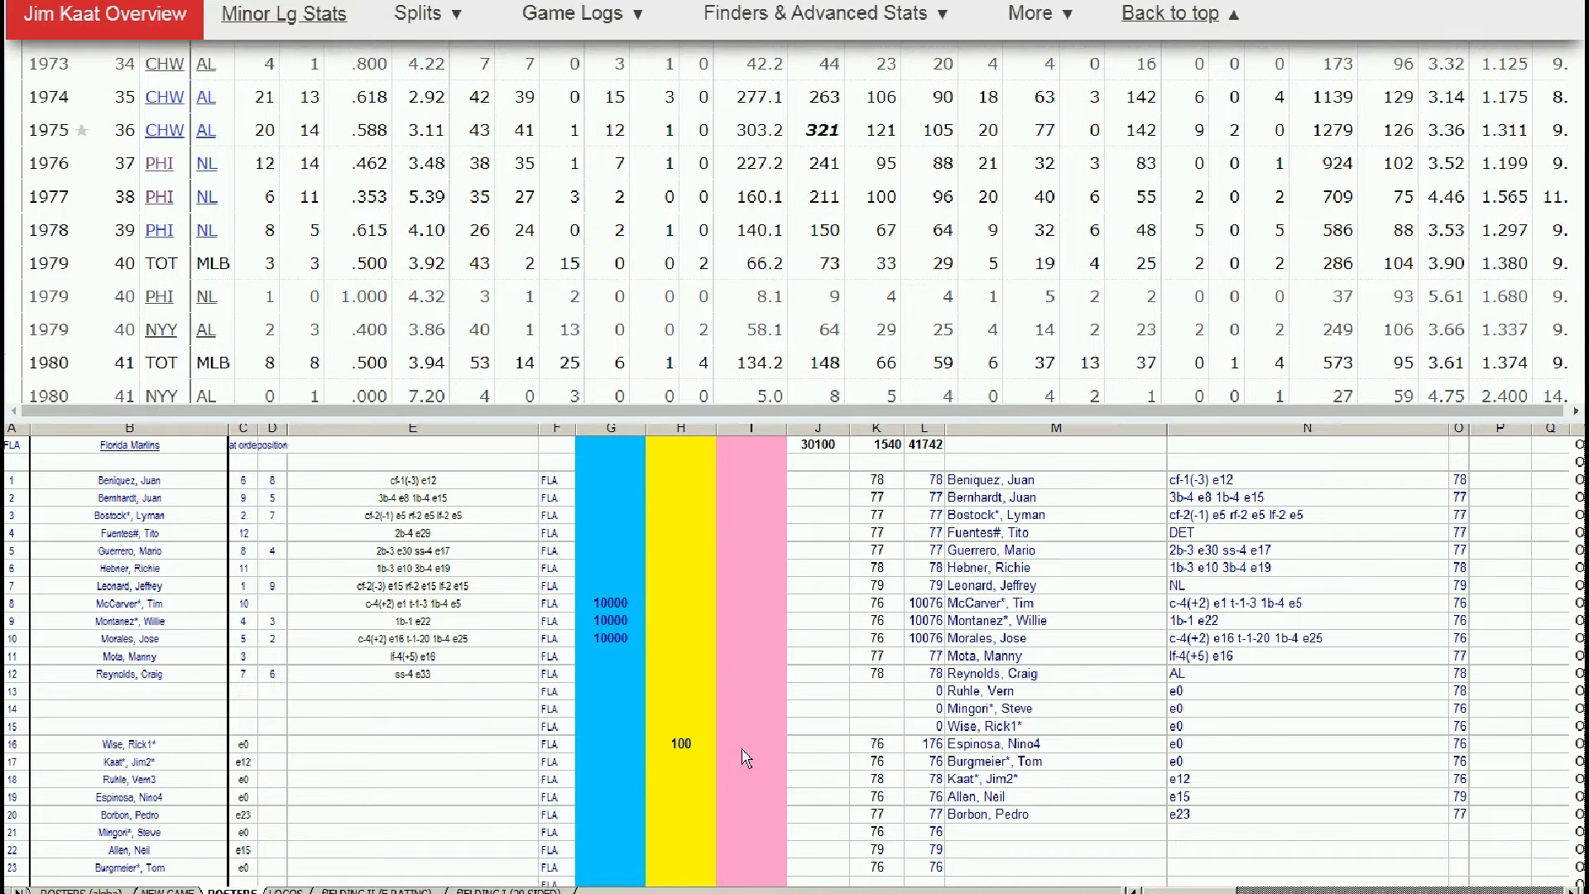
# - In the Excel roster, enter 1 in pink column I for Kaat, Jim
pyautogui.click(713, 745)
pyautogui.click(725, 743)
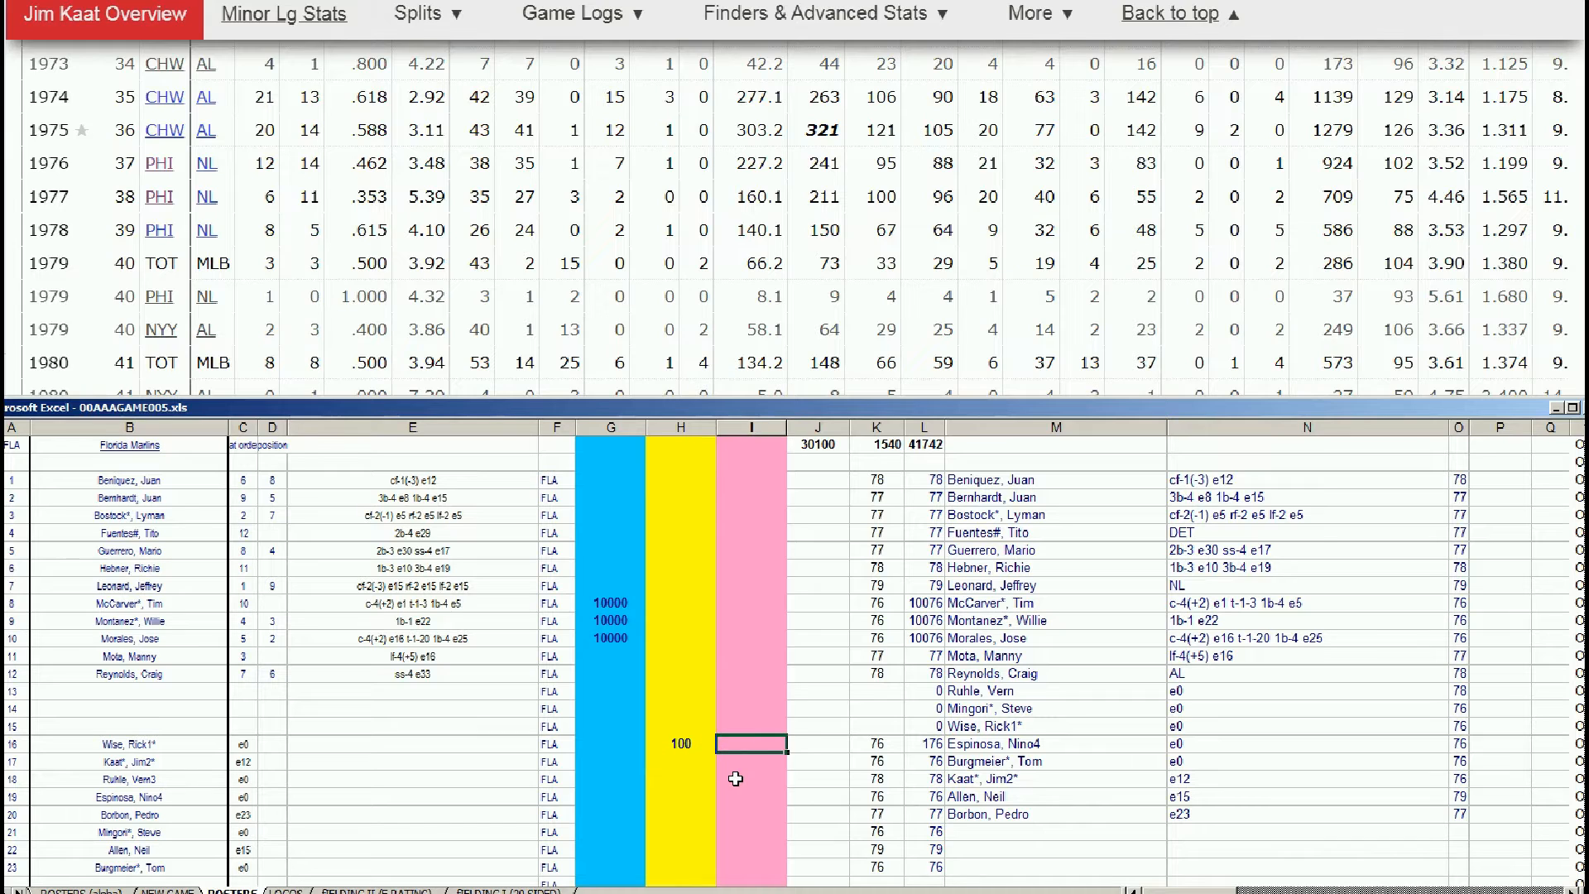
pyautogui.press('Down')
pyautogui.write('1')
# - Search Baseball Reference for "espi", open Nino Espinosa's player page and bring up his season-by-season pitching stats
pyautogui.click(1171, 14)
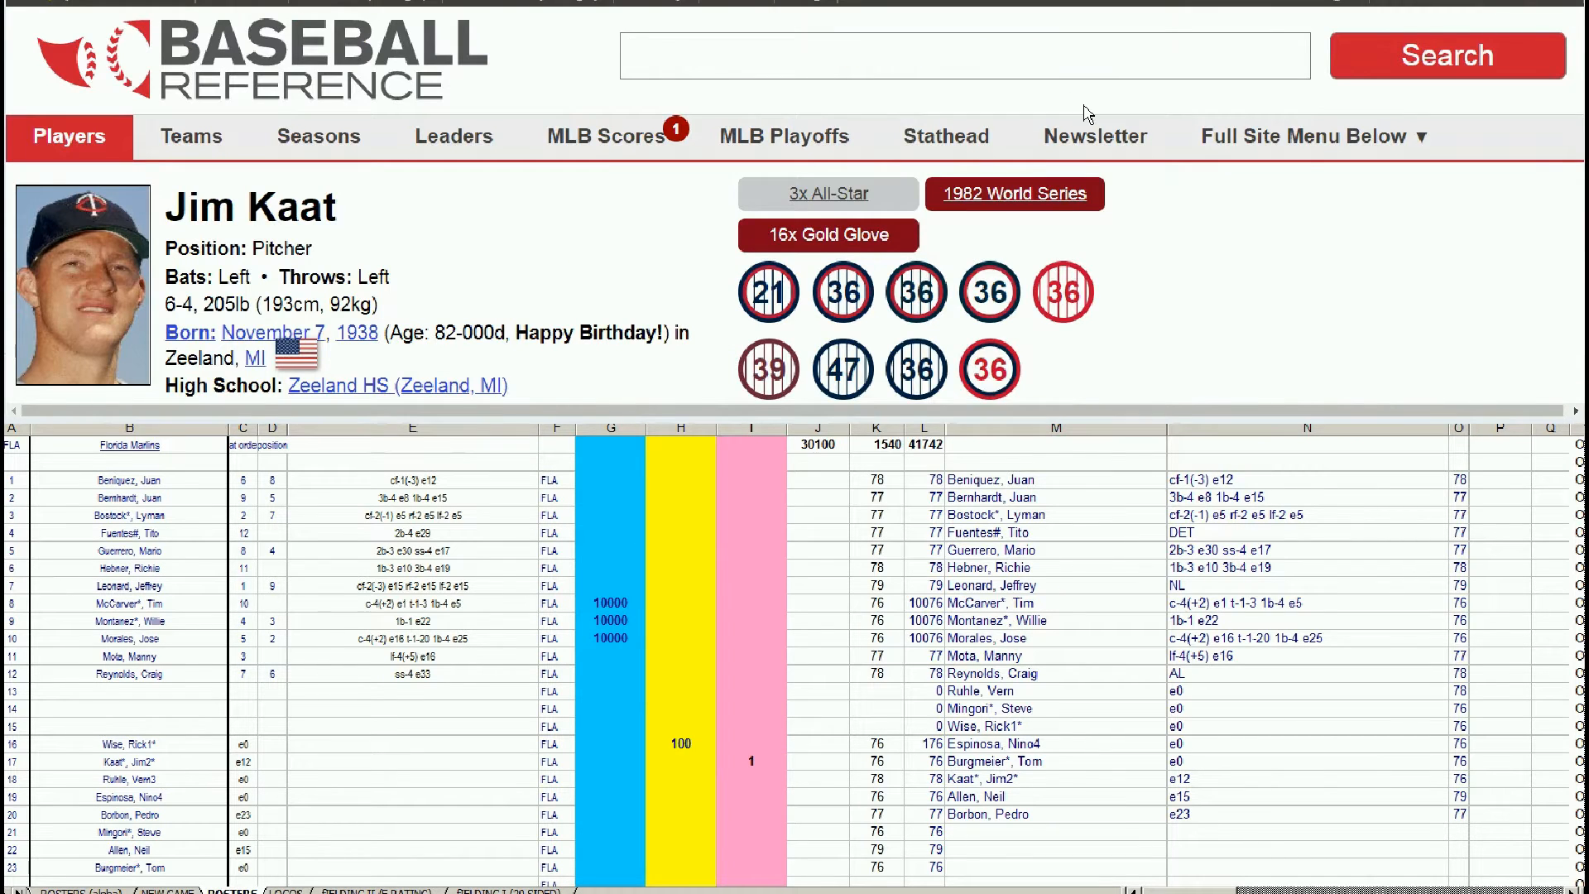
pyautogui.write('ep')
pyautogui.press('BackSpace')
pyautogui.write('spi')
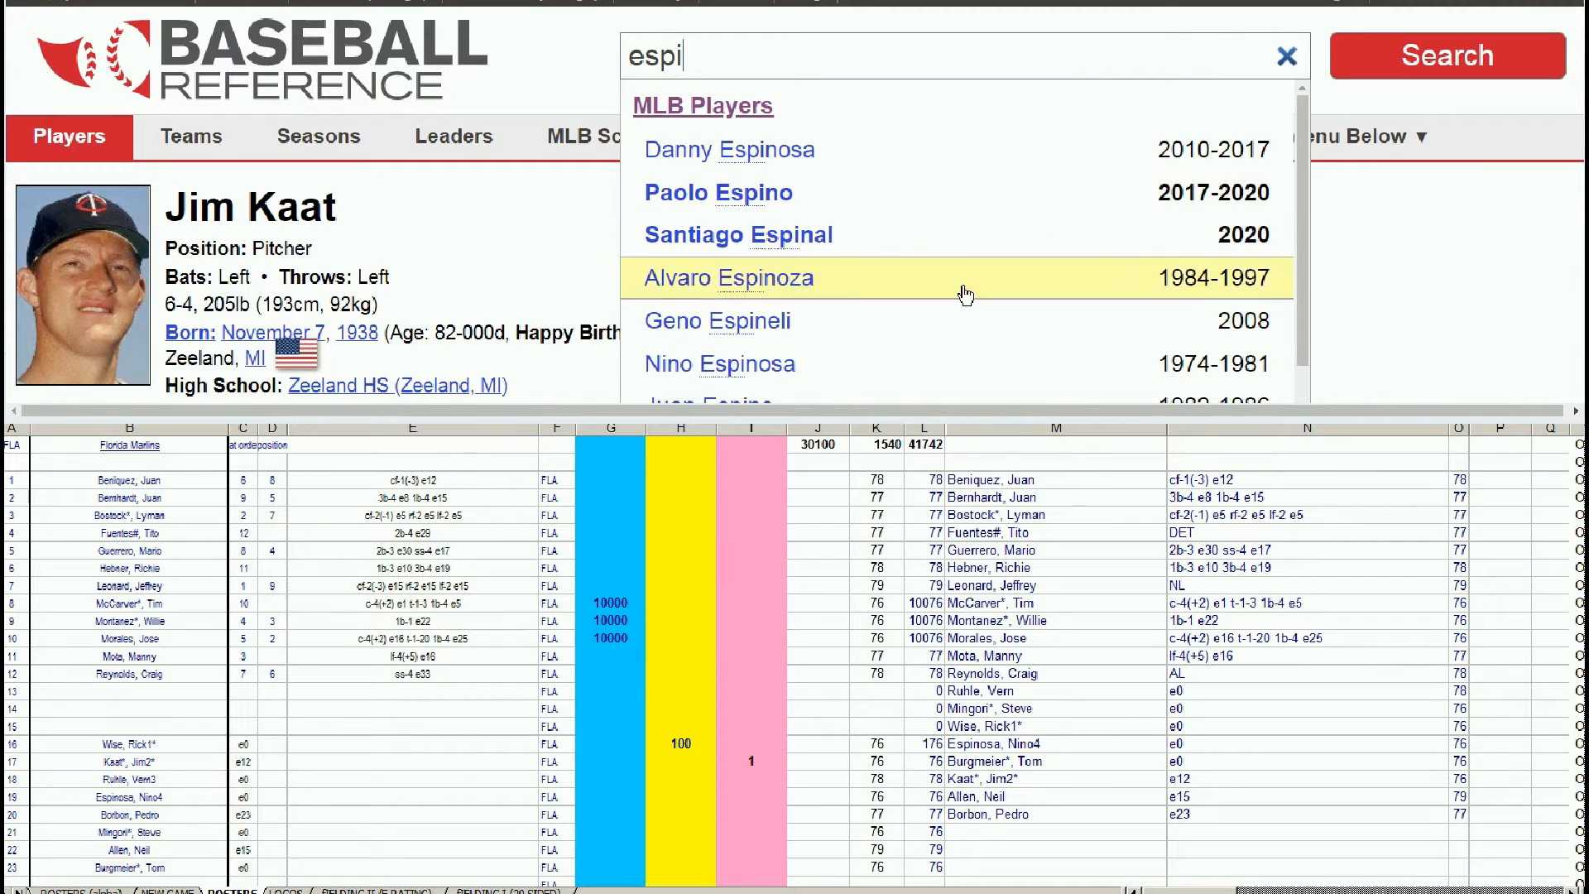
pyautogui.click(819, 362)
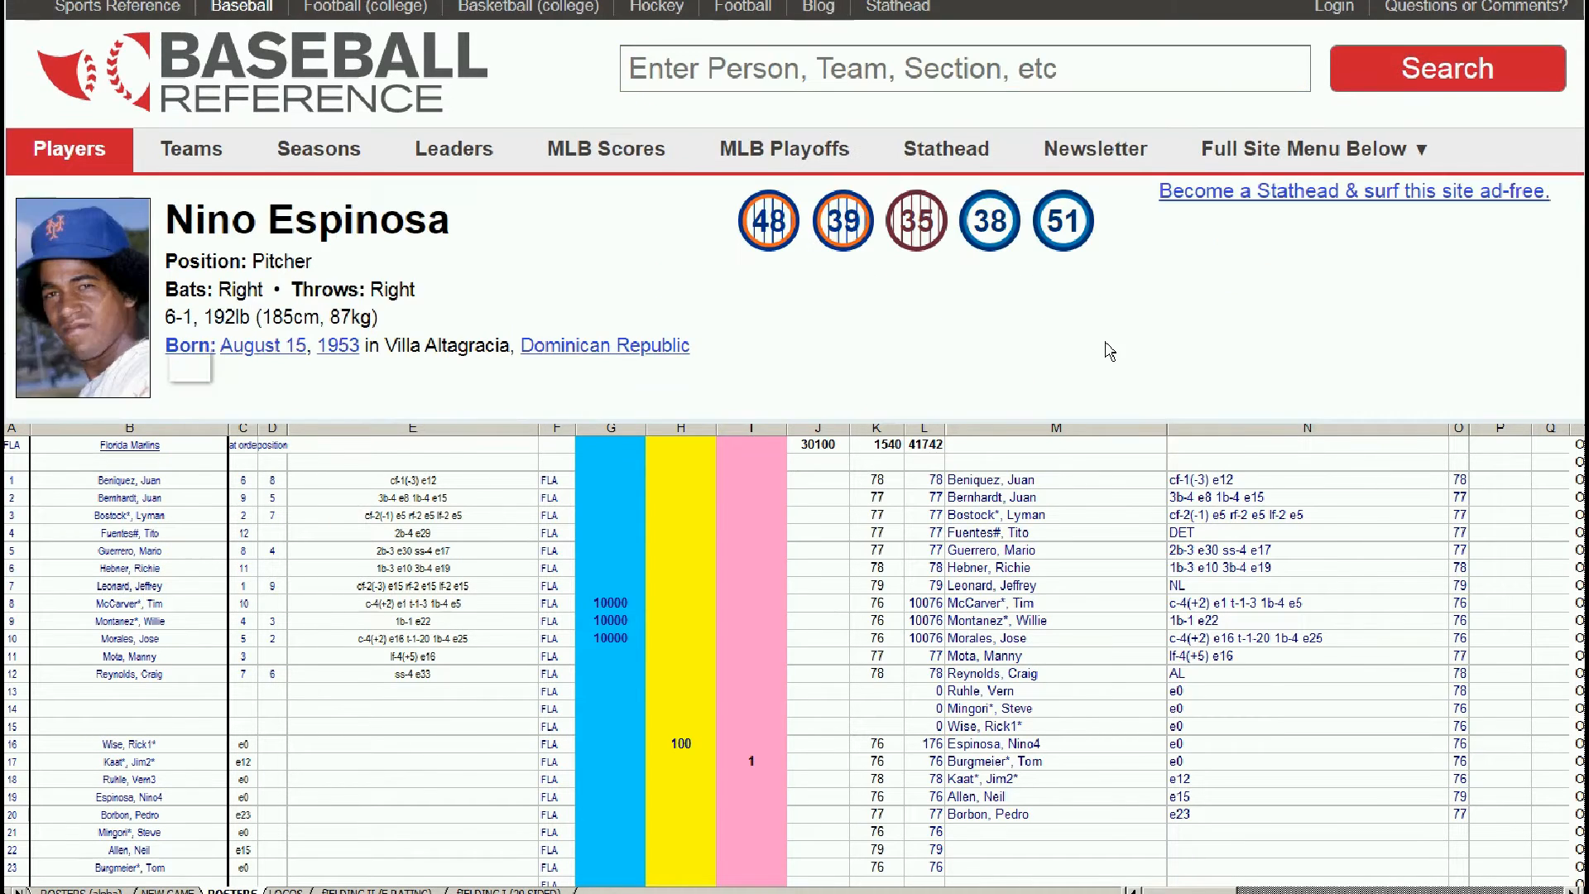
pyautogui.scroll(-10, 1110, 348)
pyautogui.scroll(-5, 1124, 340)
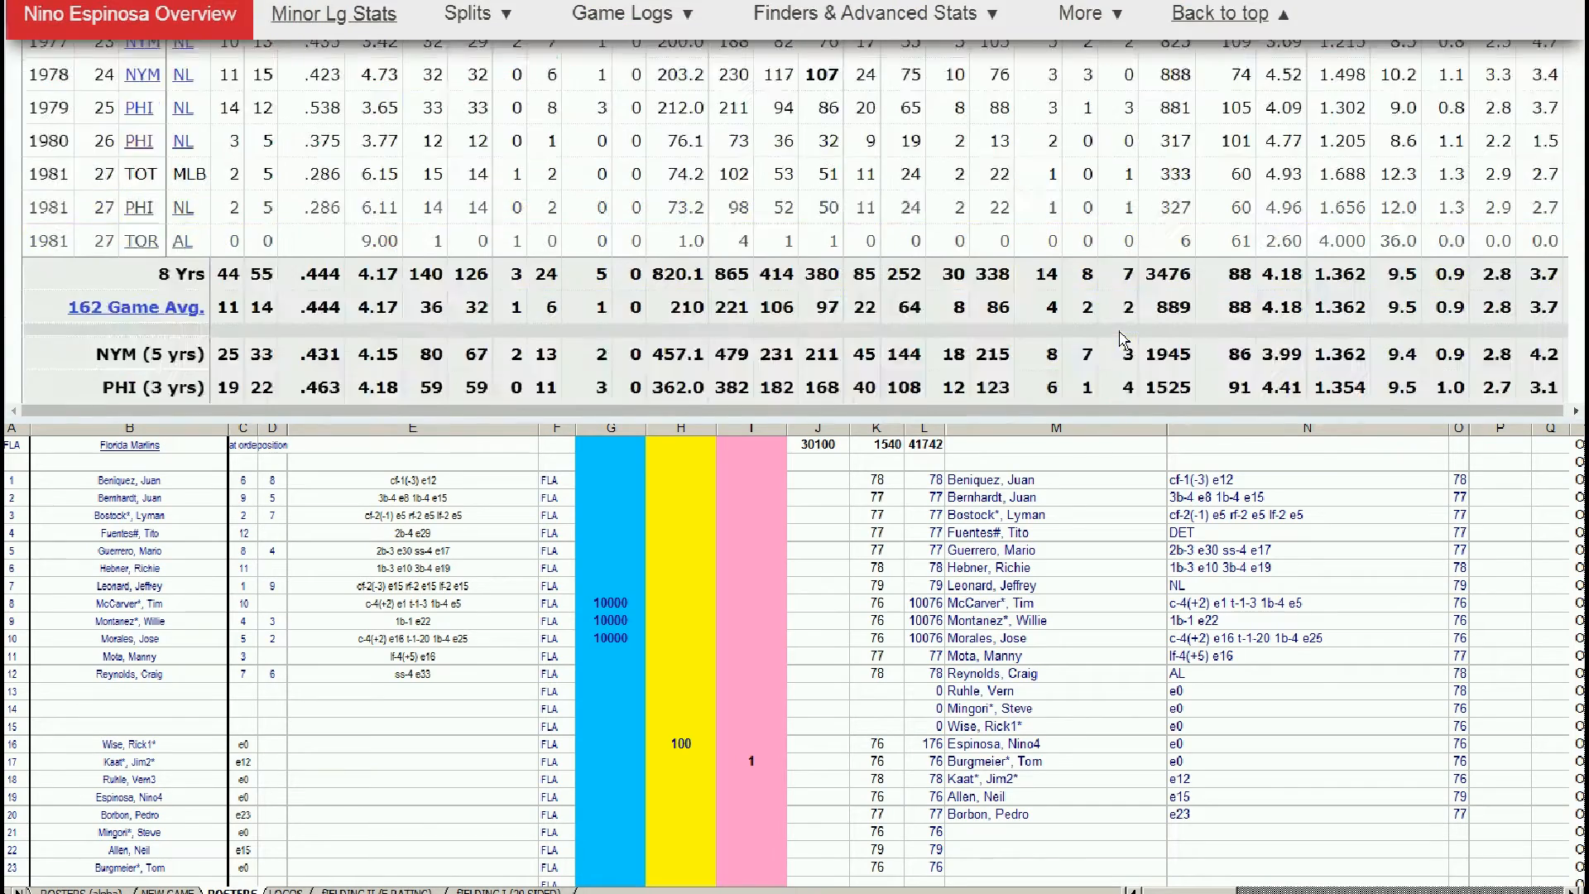
# - Check Nino Espinosa's 1975–1981 pitching seasons and enter 10000 in blue column G for Espinosa, Nino in the Excel roster
pyautogui.scroll(2, 366, 256)
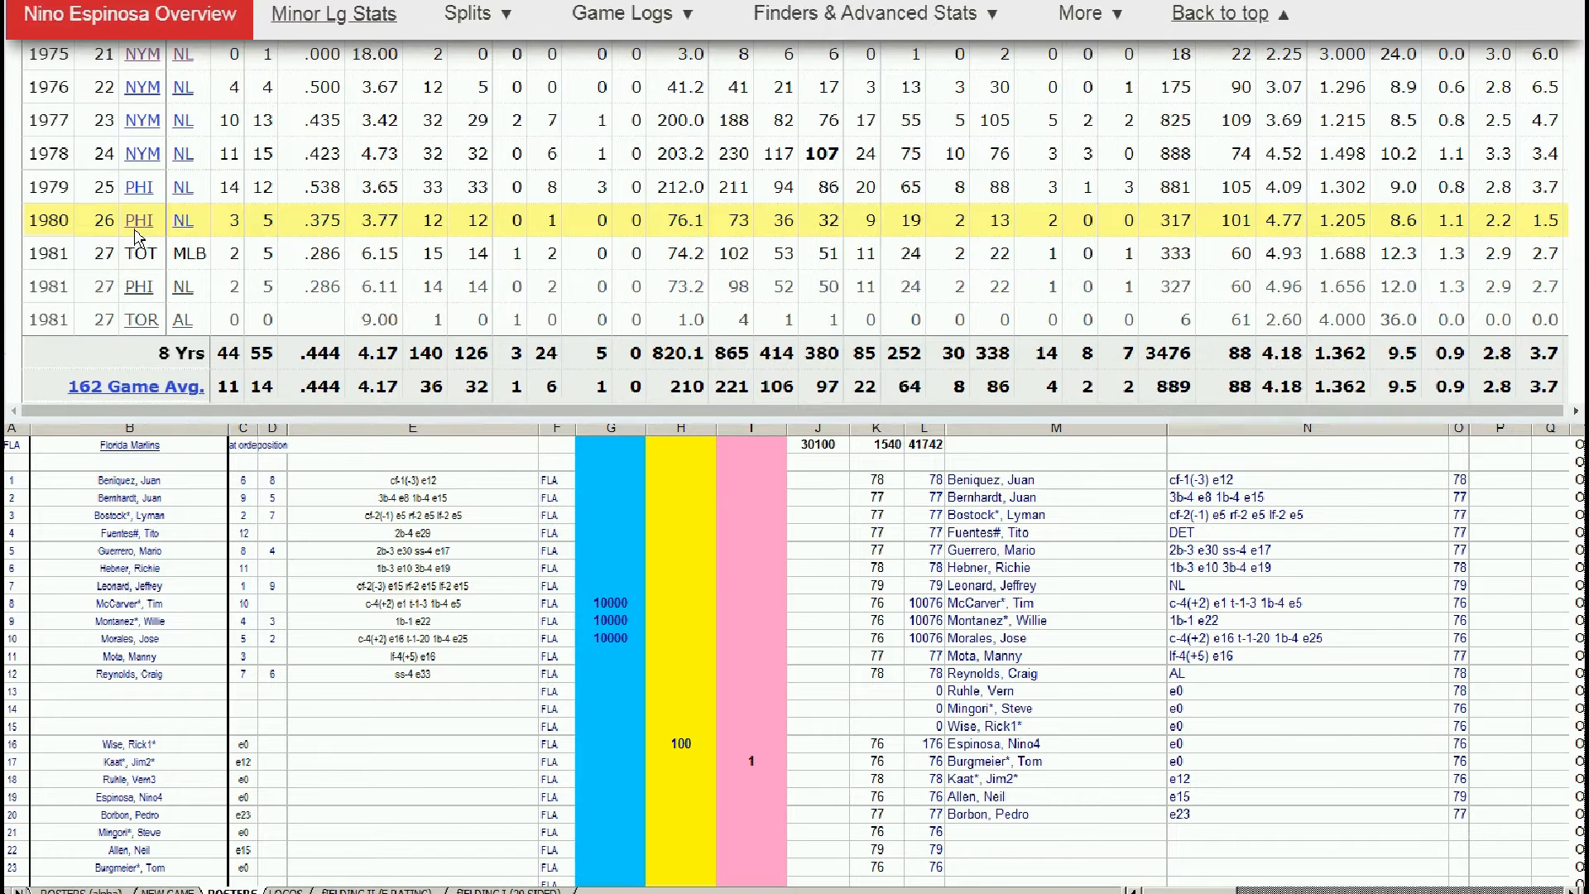
pyautogui.moveTo(391, 148)
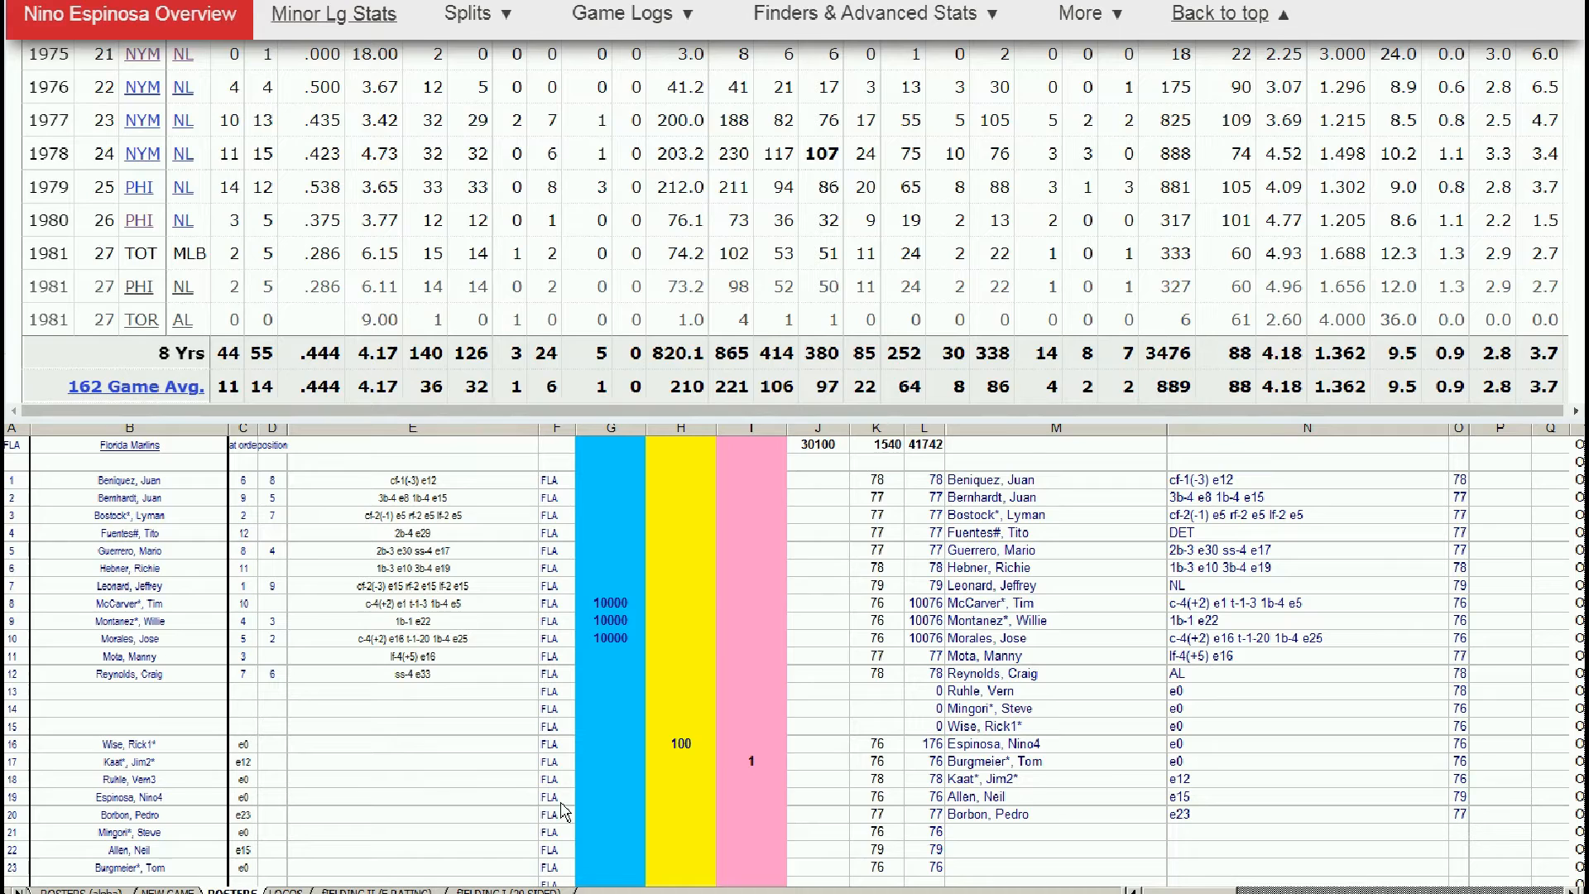
pyautogui.click(588, 795)
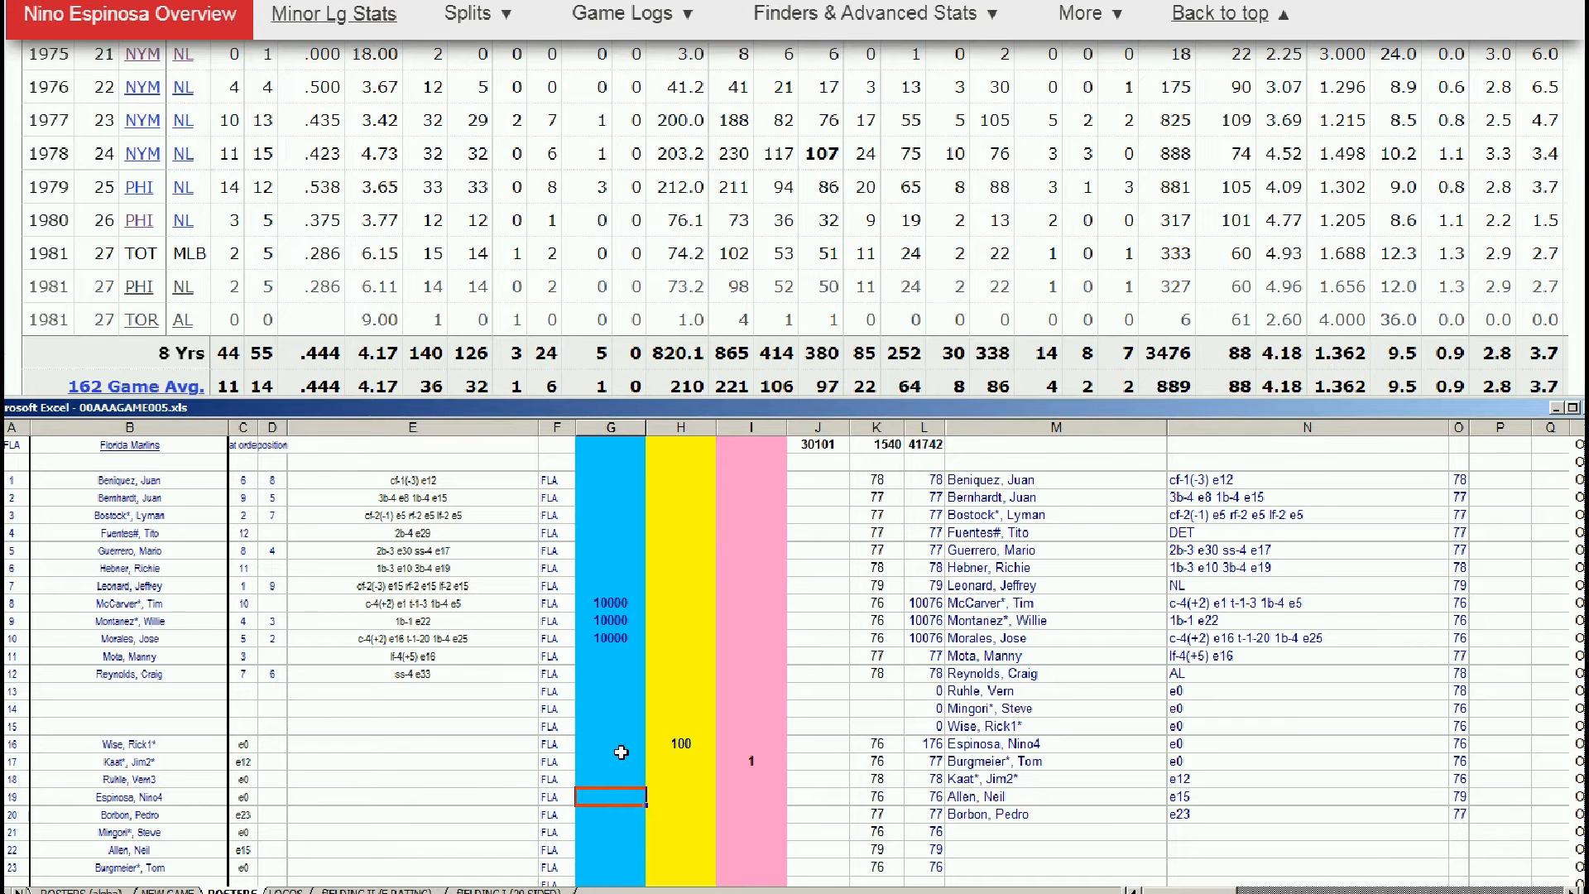
pyautogui.write('10000')
pyautogui.press('Return')
# - Search Baseball Reference for "mingori", open Steve Mingori's player page and compare his yearly ERA in the pitching table
pyautogui.hotkey('alt', 'Tab')
pyautogui.scroll(10, 795, 215)
pyautogui.click(1144, 71)
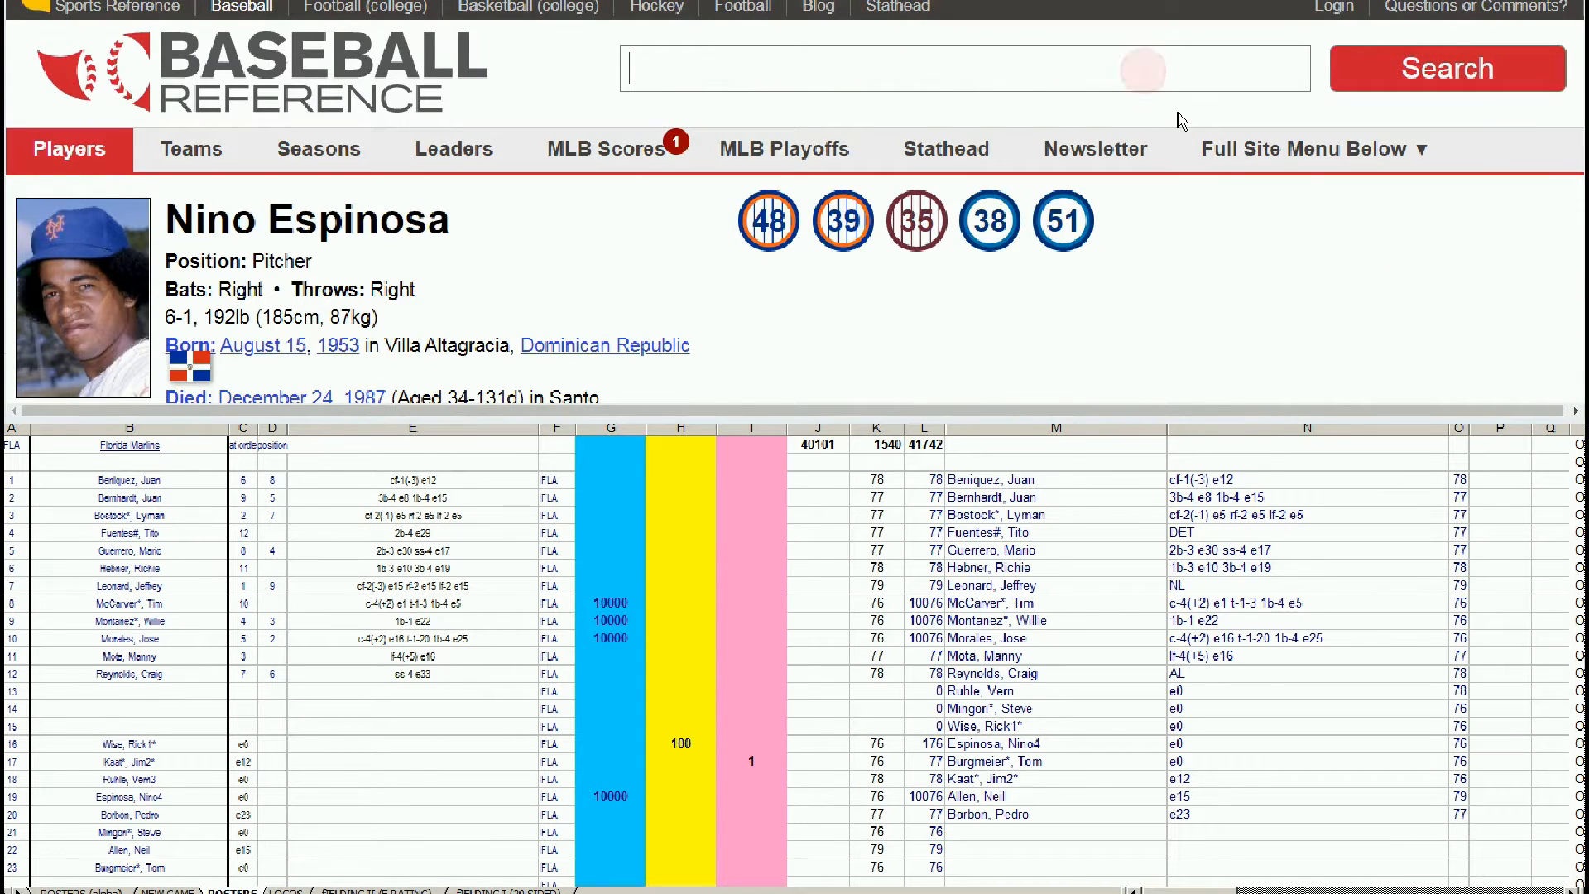
pyautogui.write('mingori')
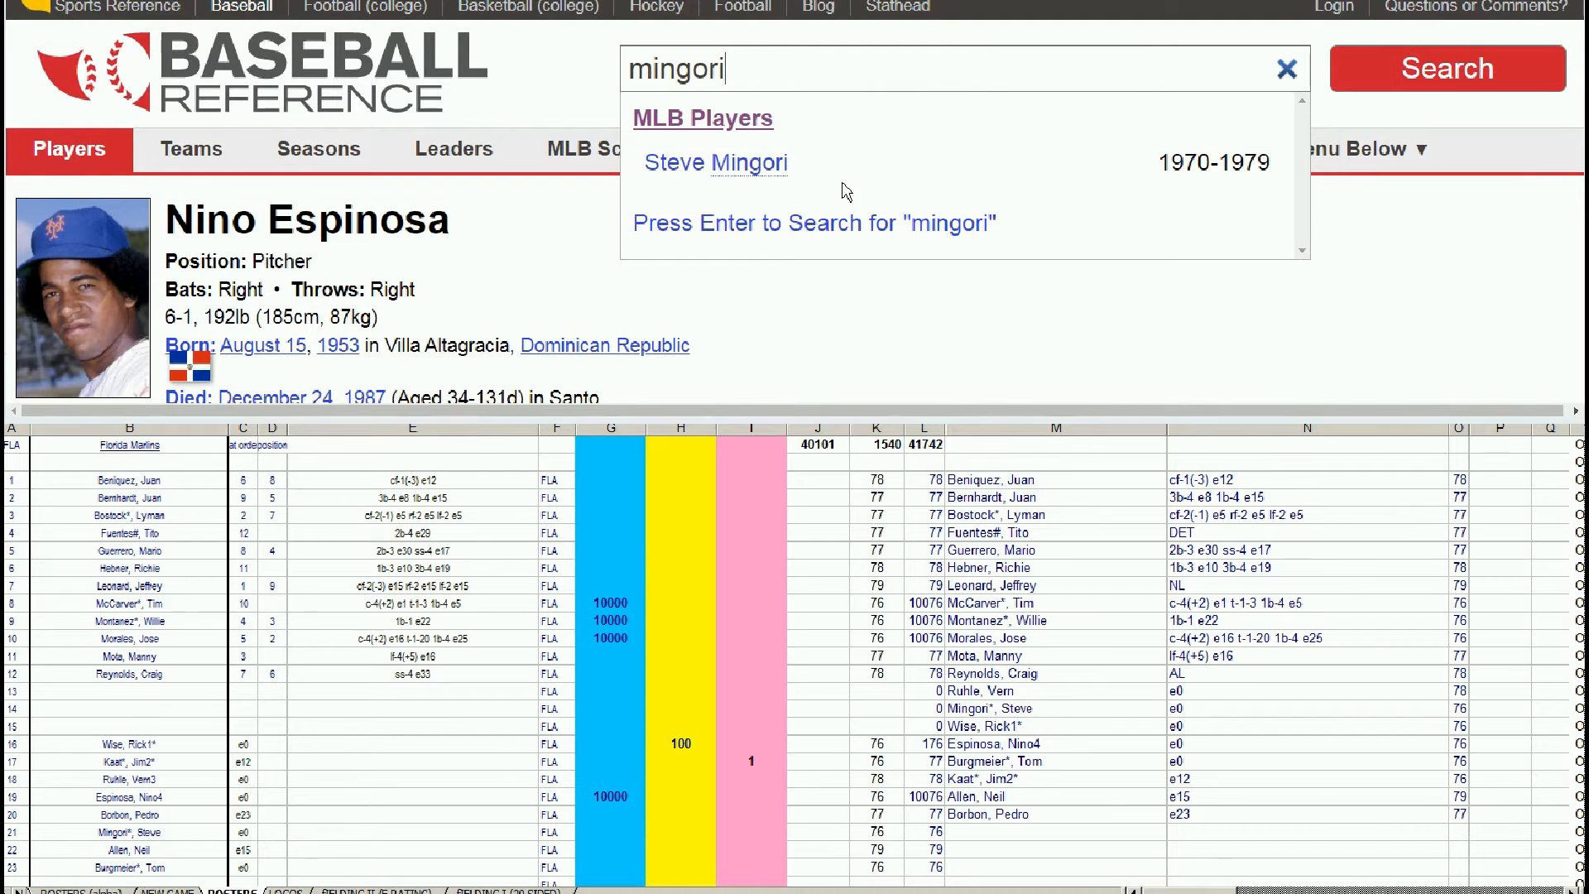
pyautogui.click(779, 165)
pyautogui.scroll(-10, 1083, 260)
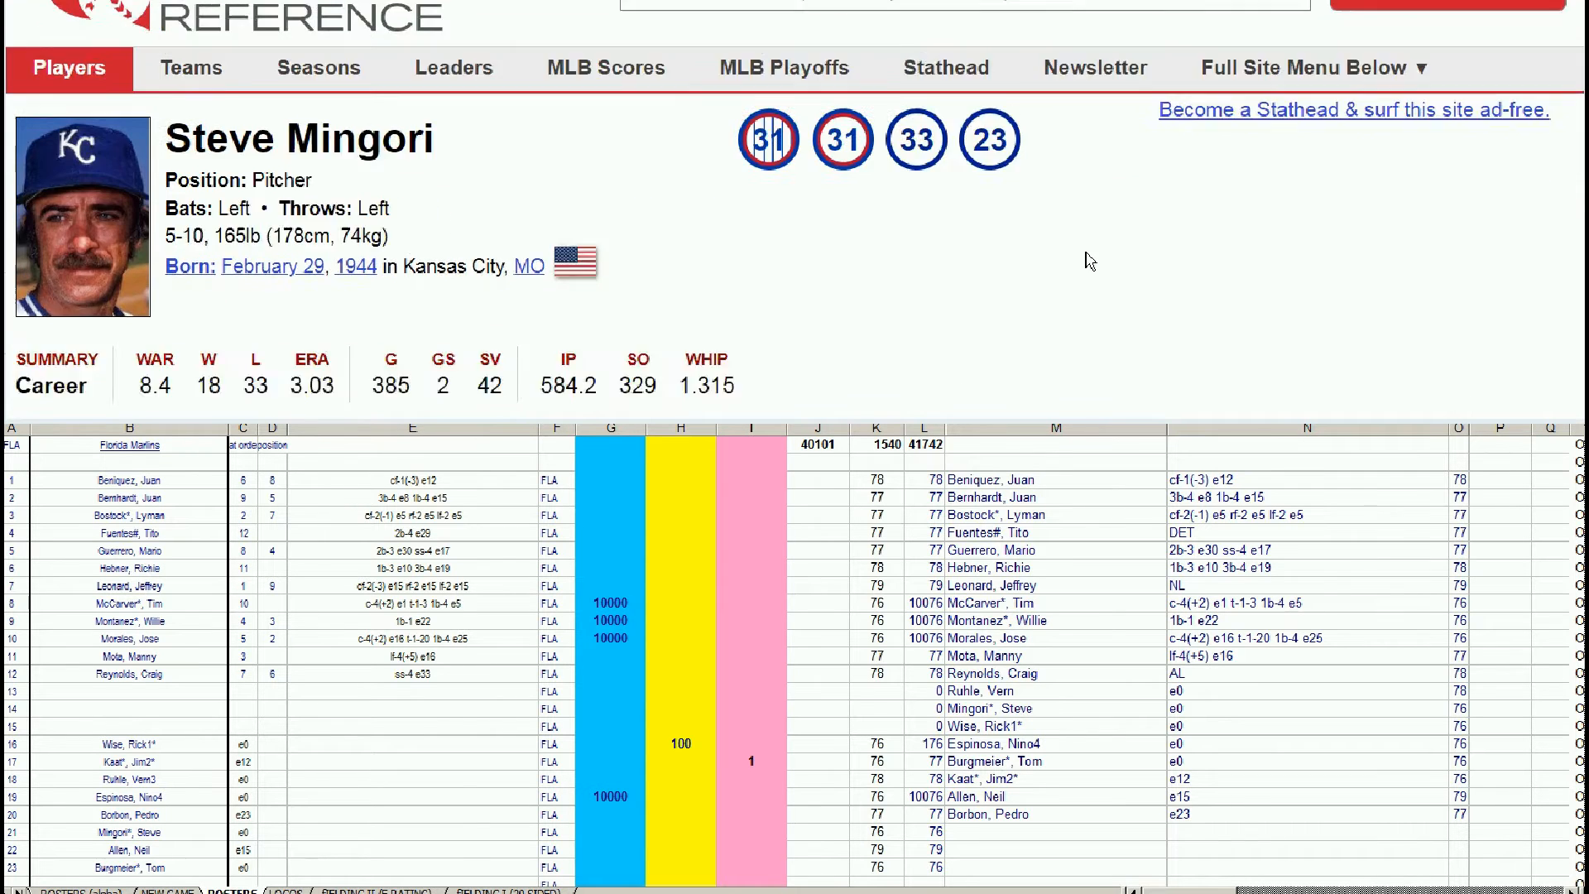
pyautogui.scroll(-5, 1107, 259)
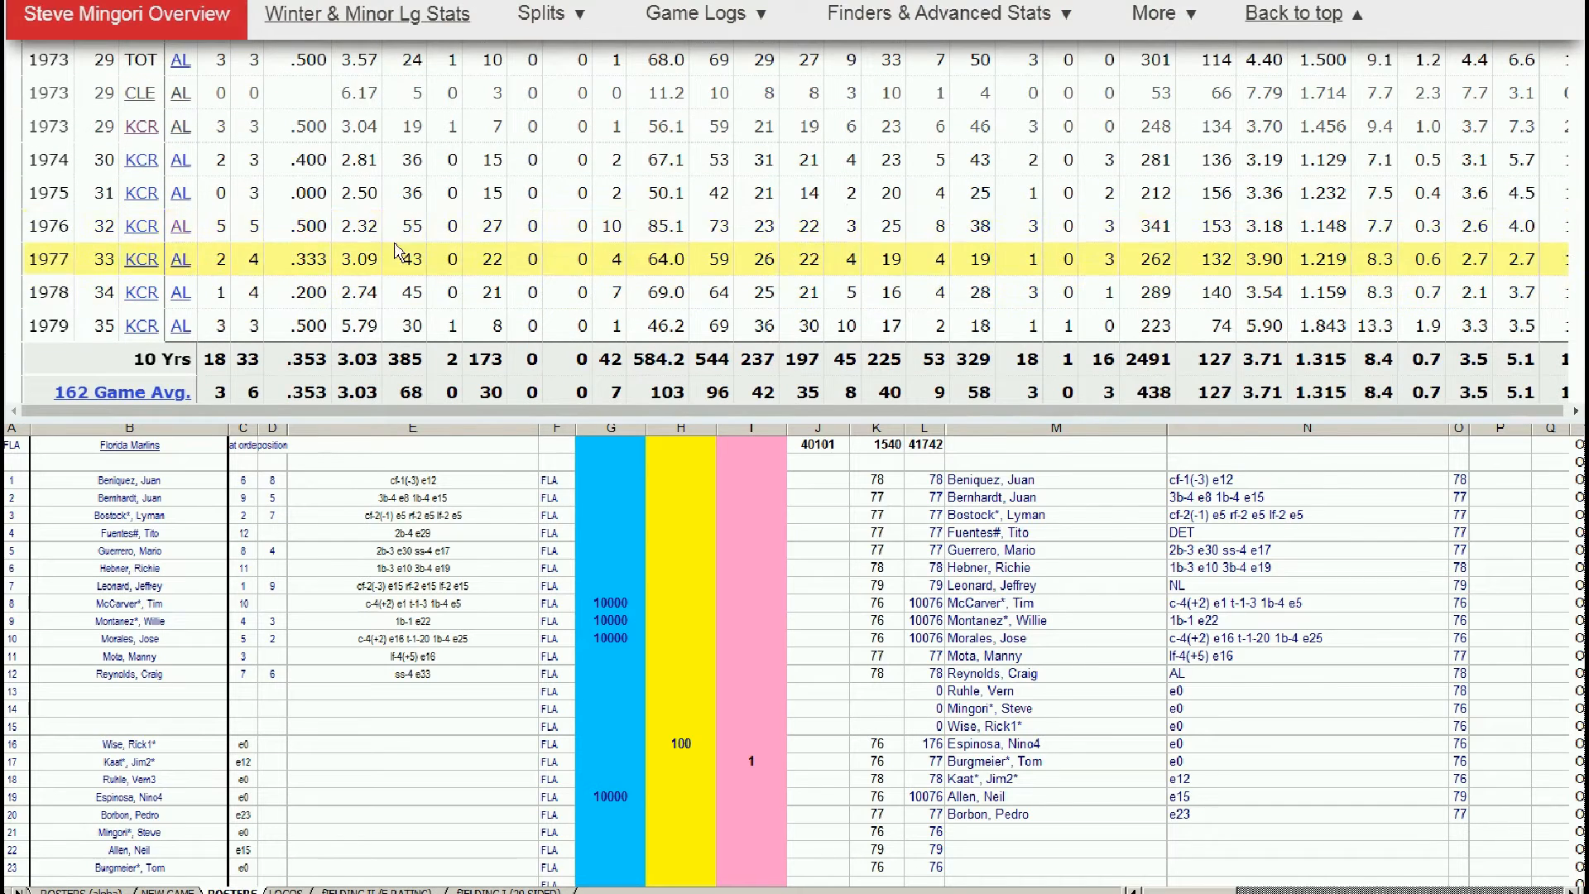
pyautogui.moveTo(370, 233)
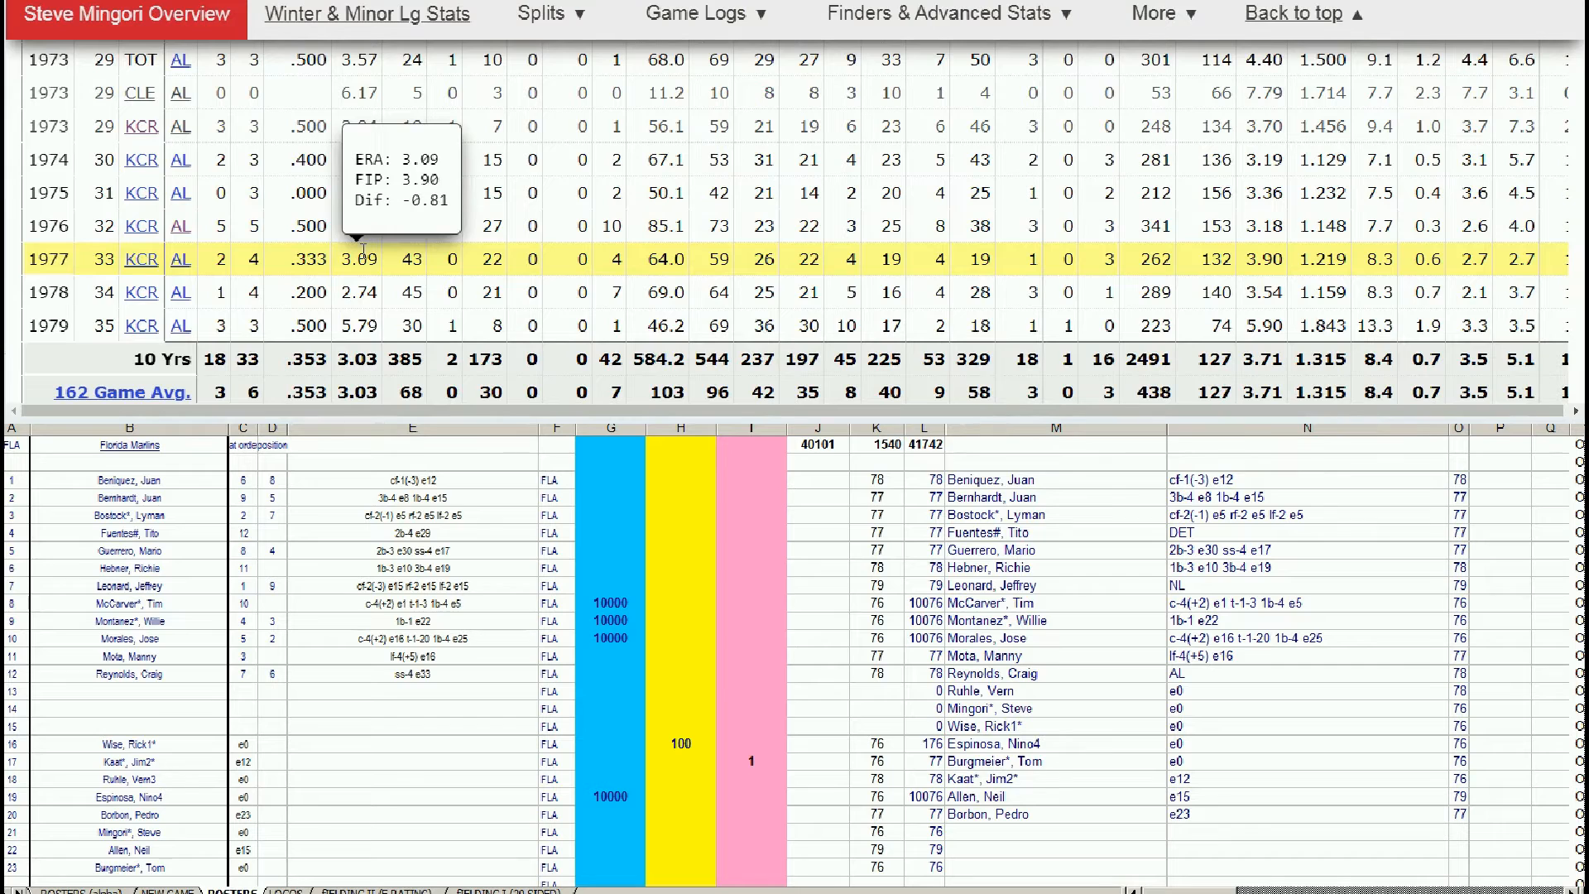
pyautogui.moveTo(368, 283)
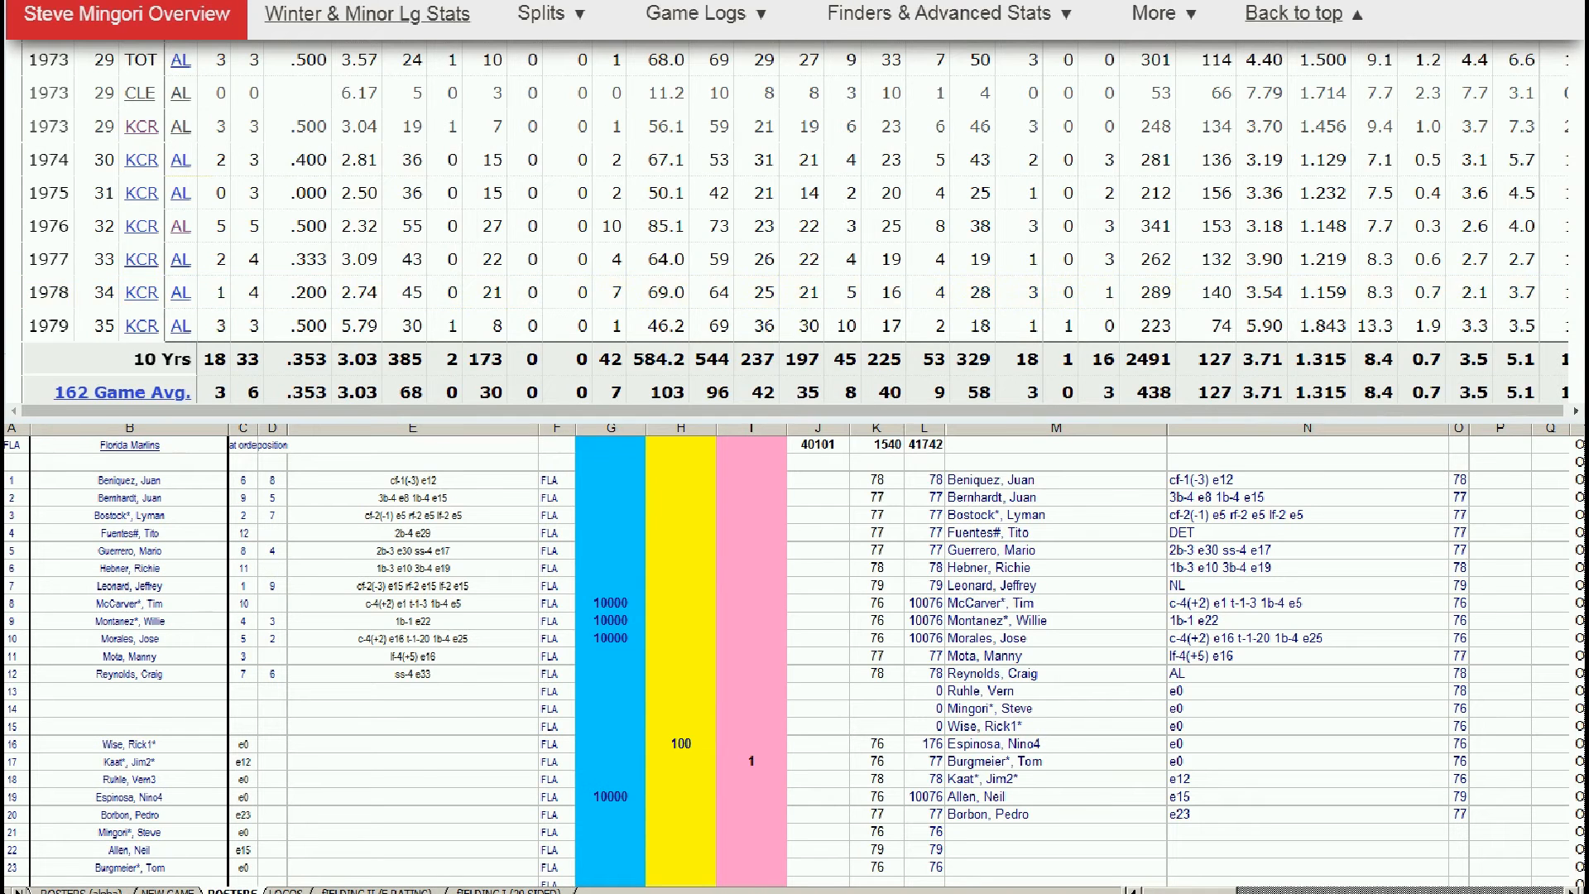
# - Search Baseball Reference for "burgme", open Tom Burgmeier's player page and examine his pitching seasons from the mid-1970s onward
pyautogui.scroll(10, 1136, 58)
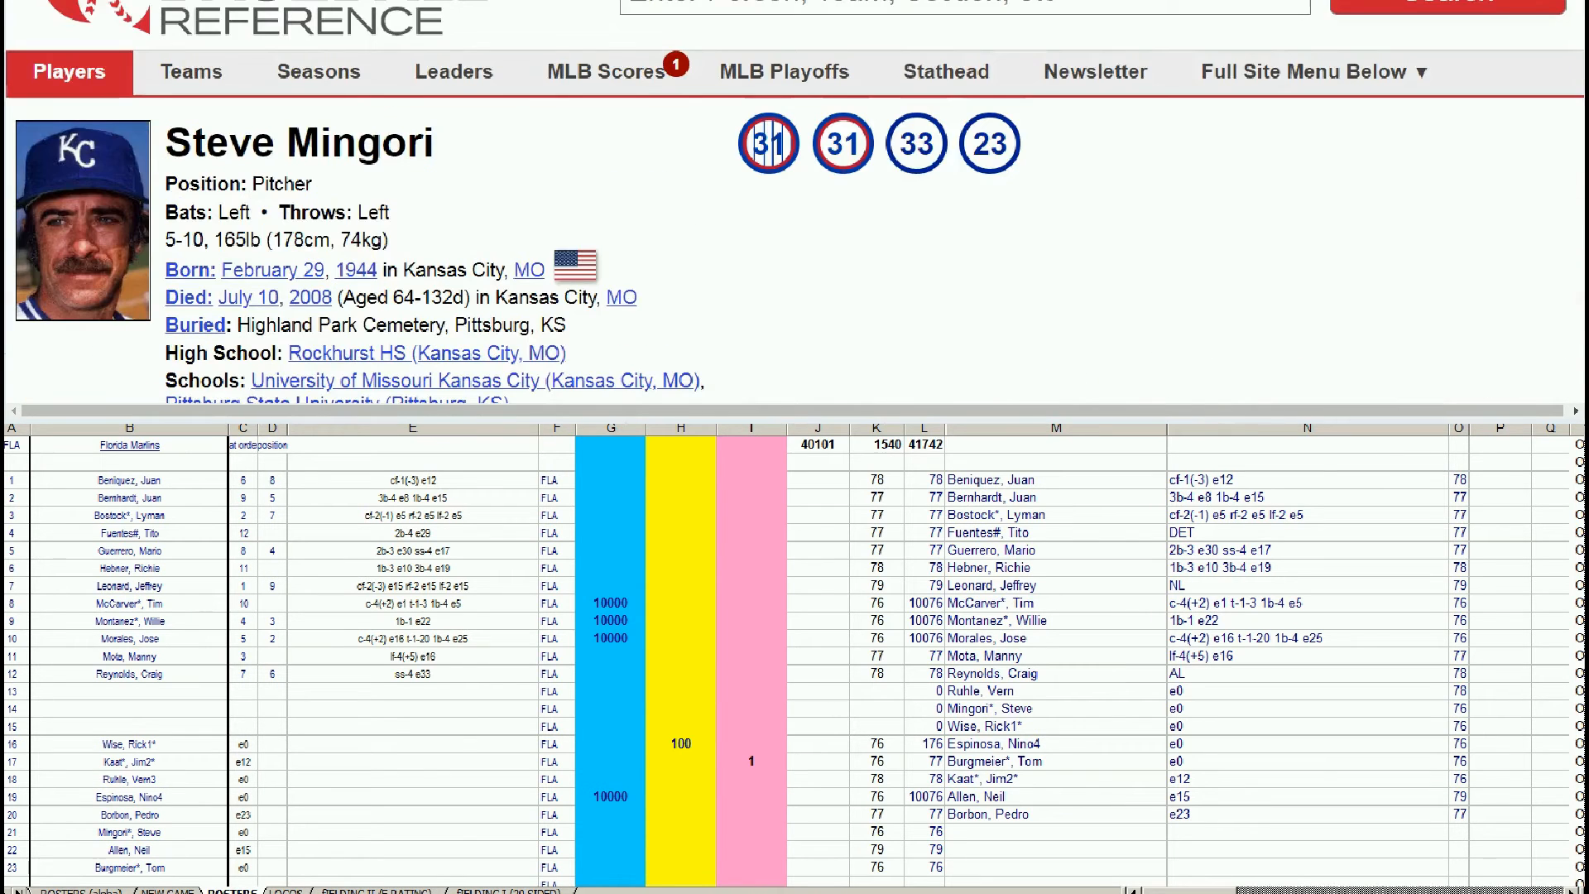
pyautogui.click(1021, 6)
pyautogui.write('burgme')
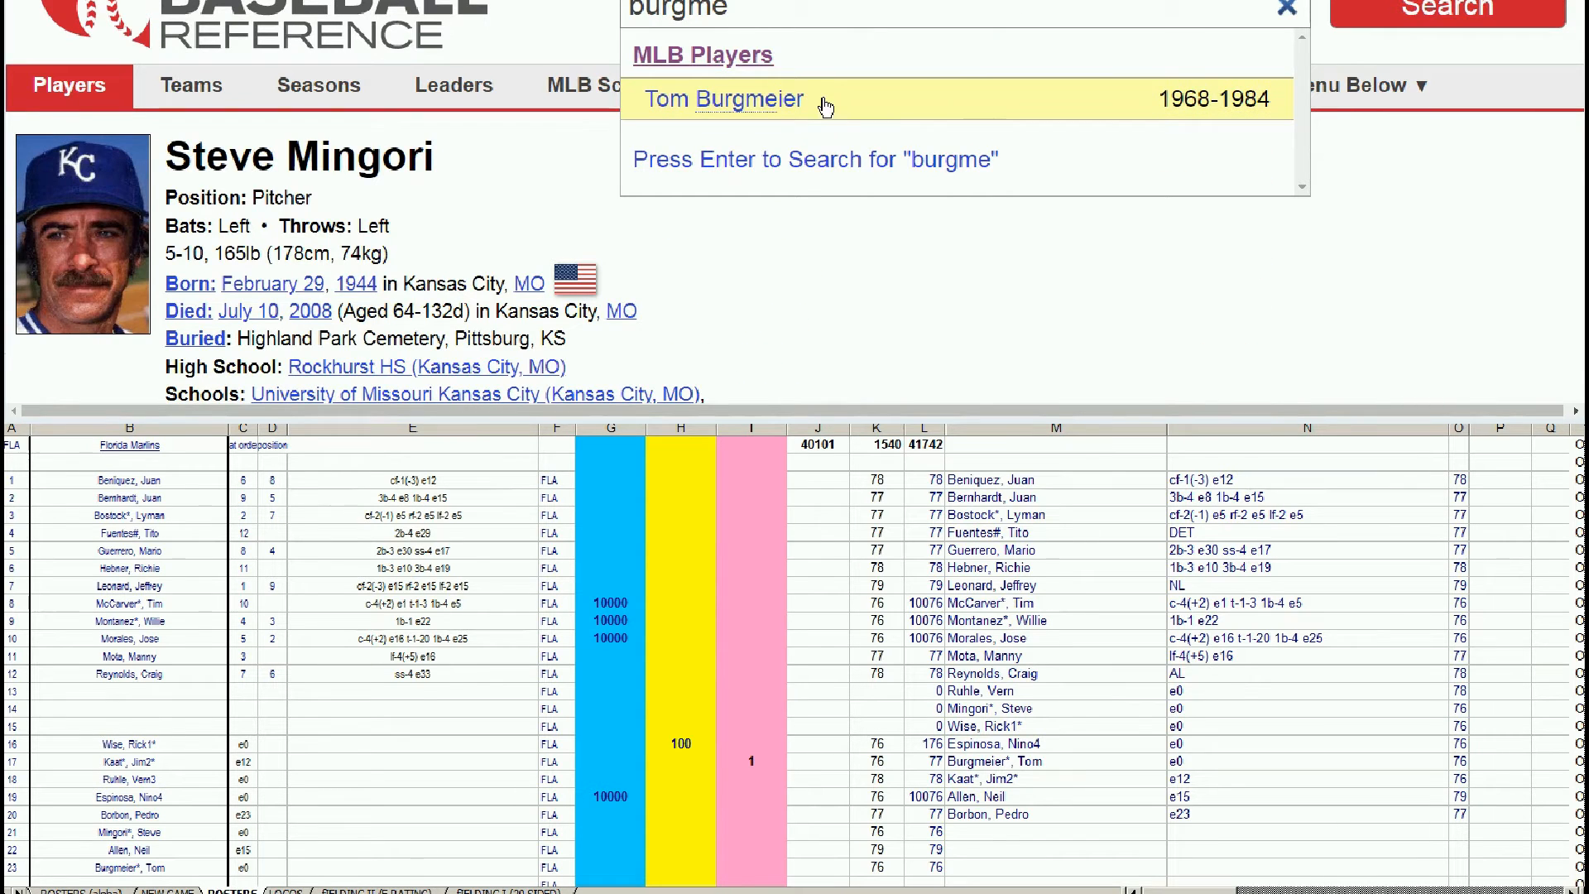
pyautogui.click(1029, 99)
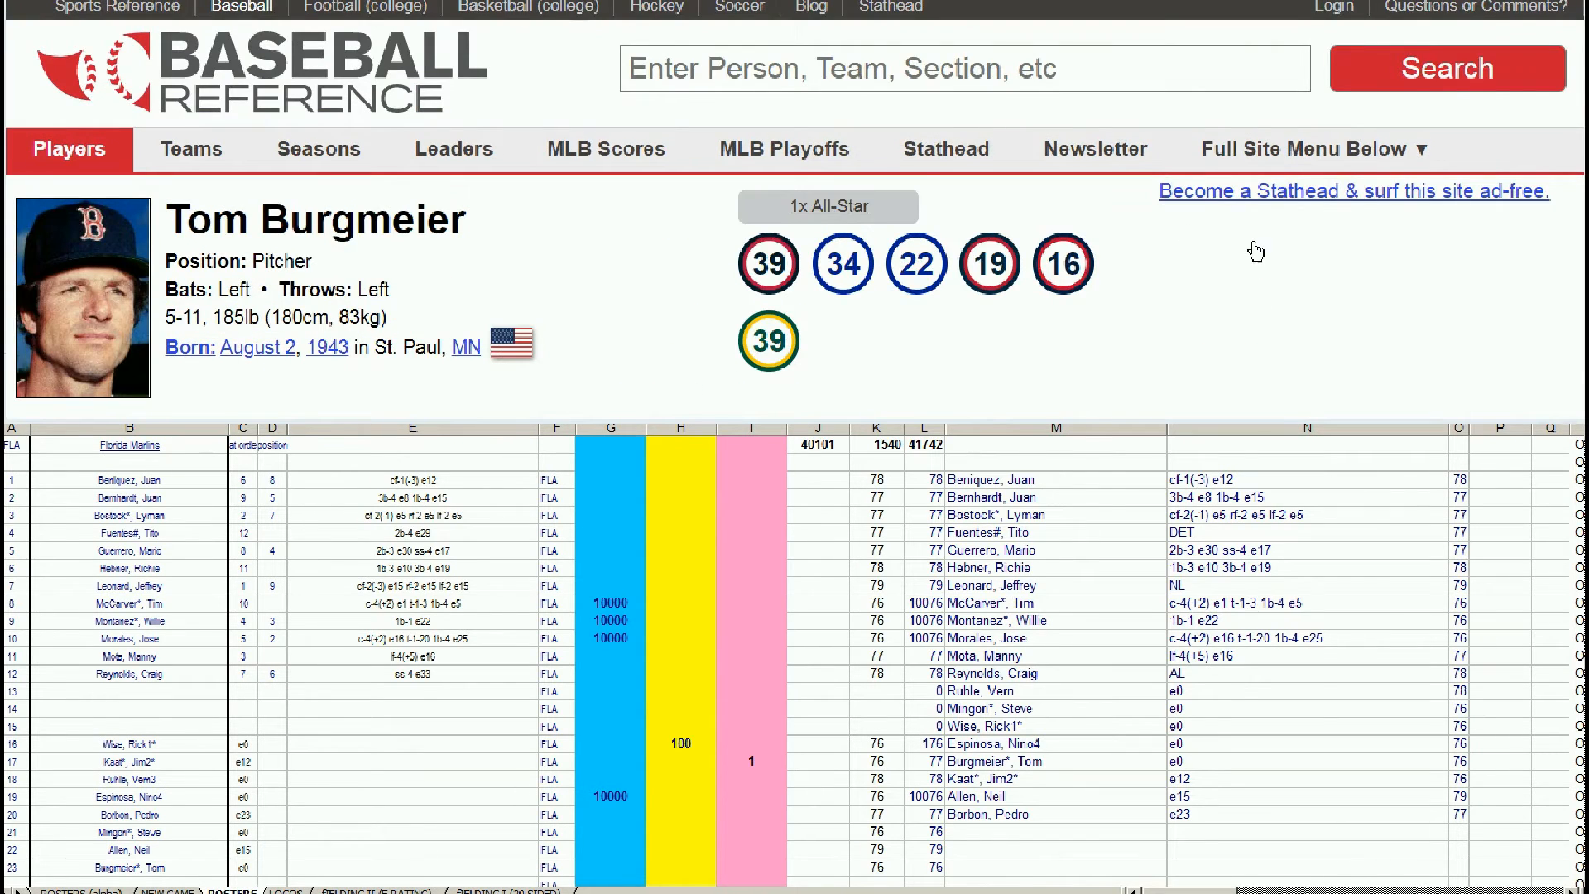
pyautogui.scroll(-6, 1256, 255)
pyautogui.scroll(-10, 1257, 255)
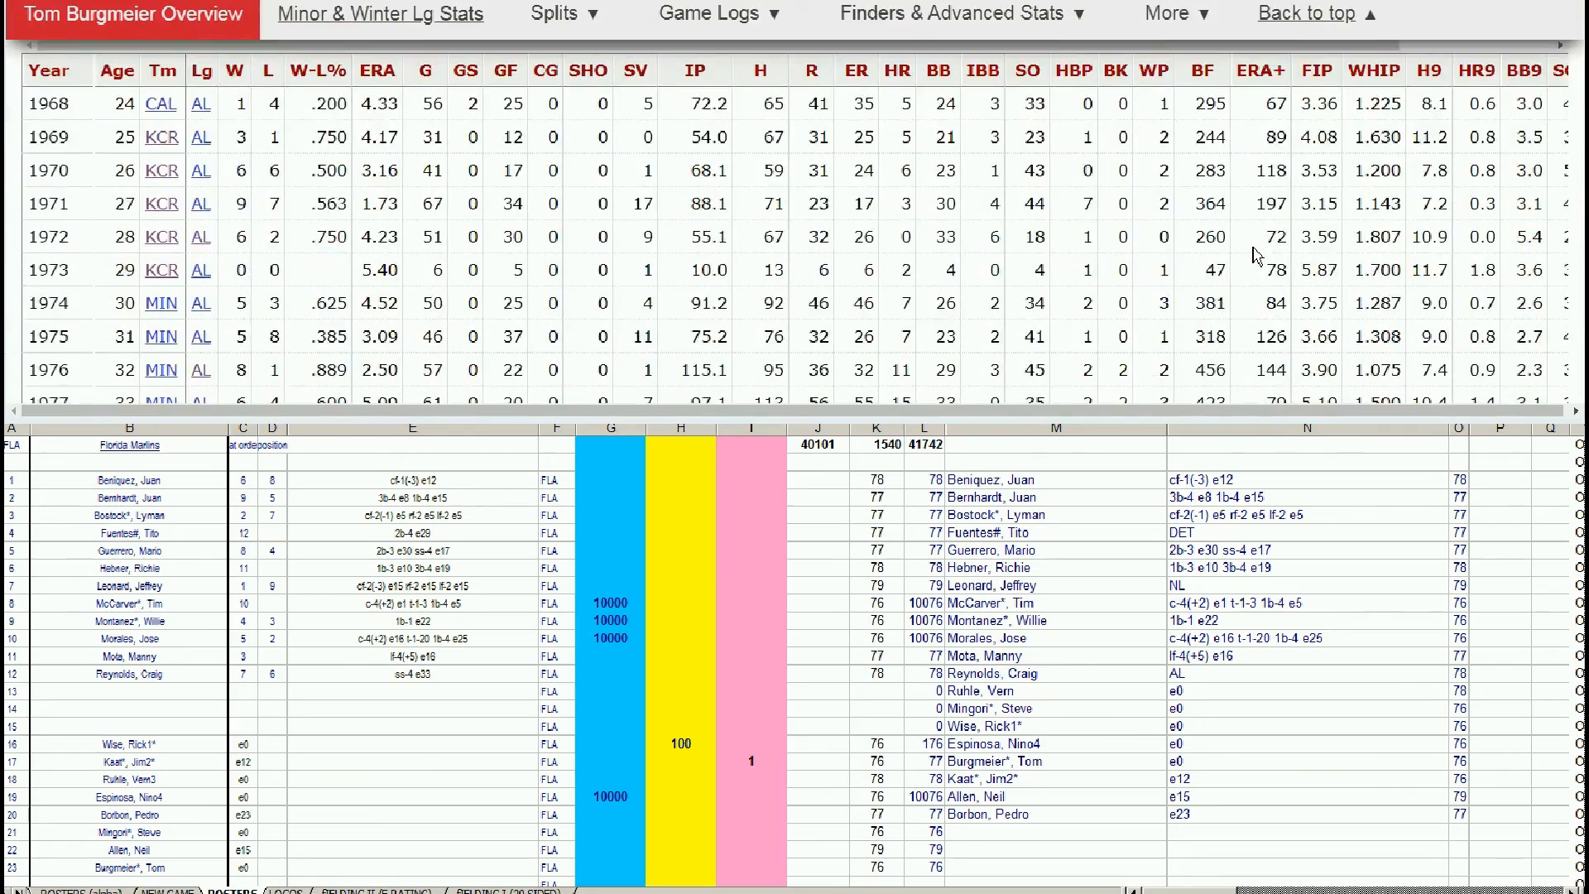
pyautogui.scroll(4, 149, 166)
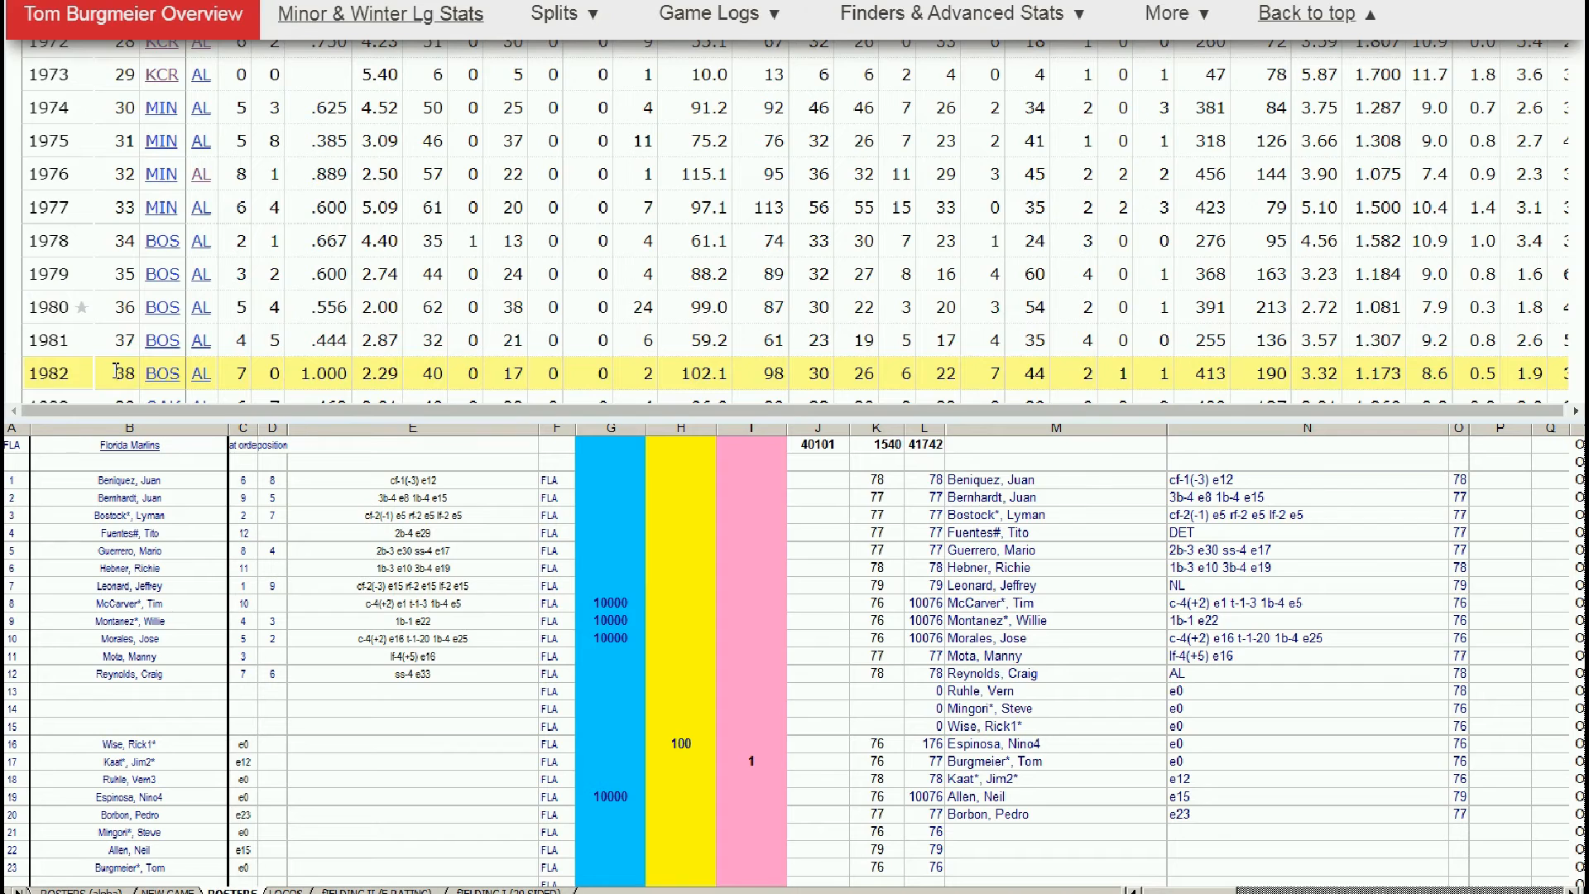
pyautogui.scroll(-2, 120, 377)
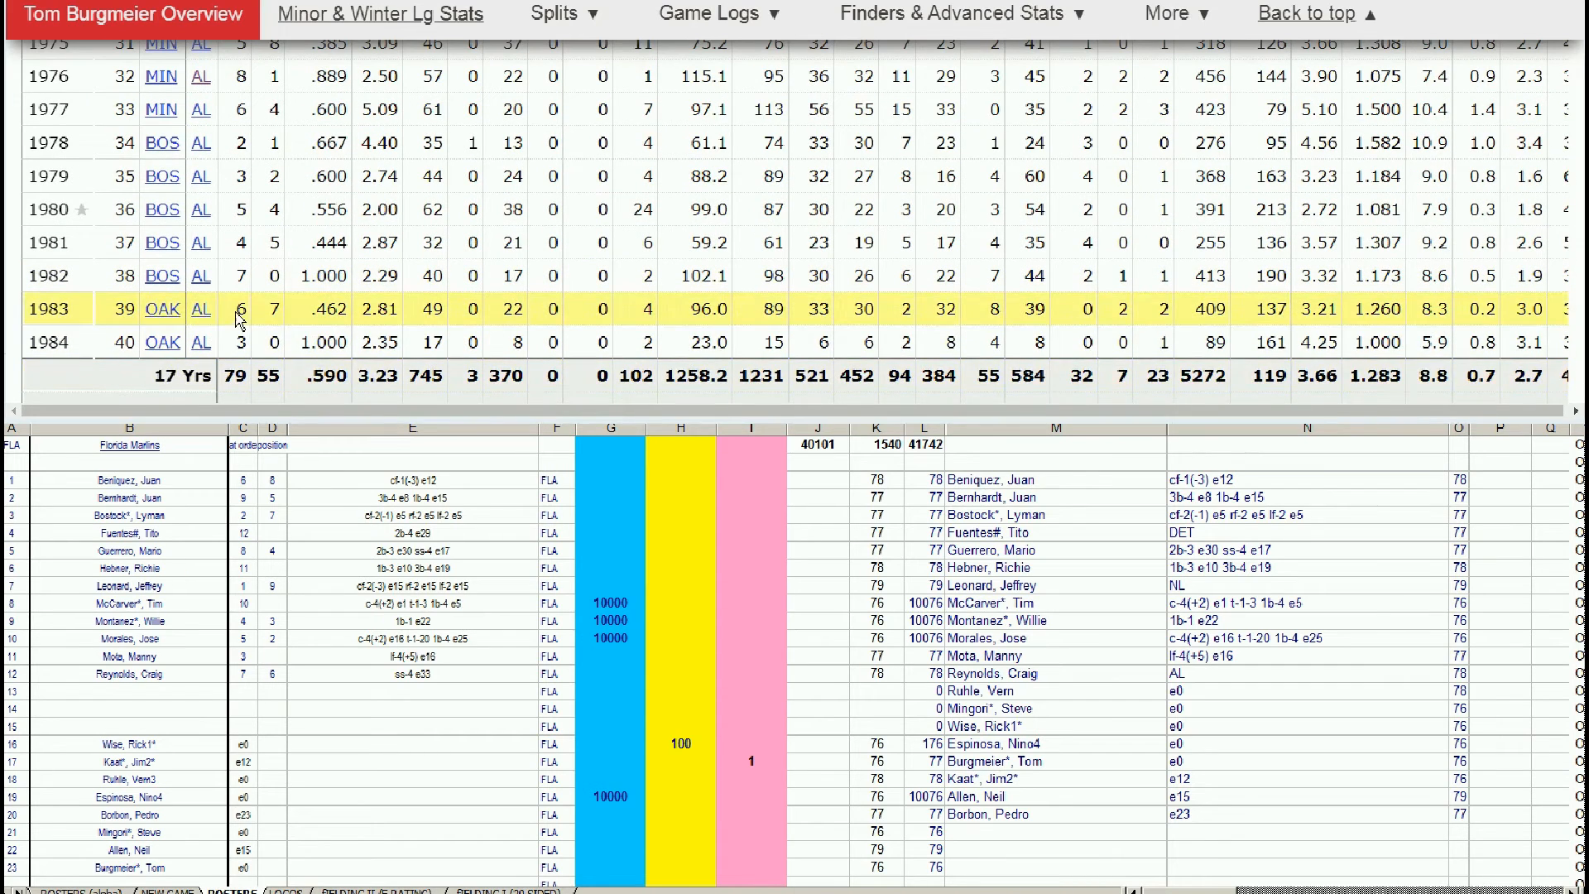
pyautogui.scroll(2, 178, 317)
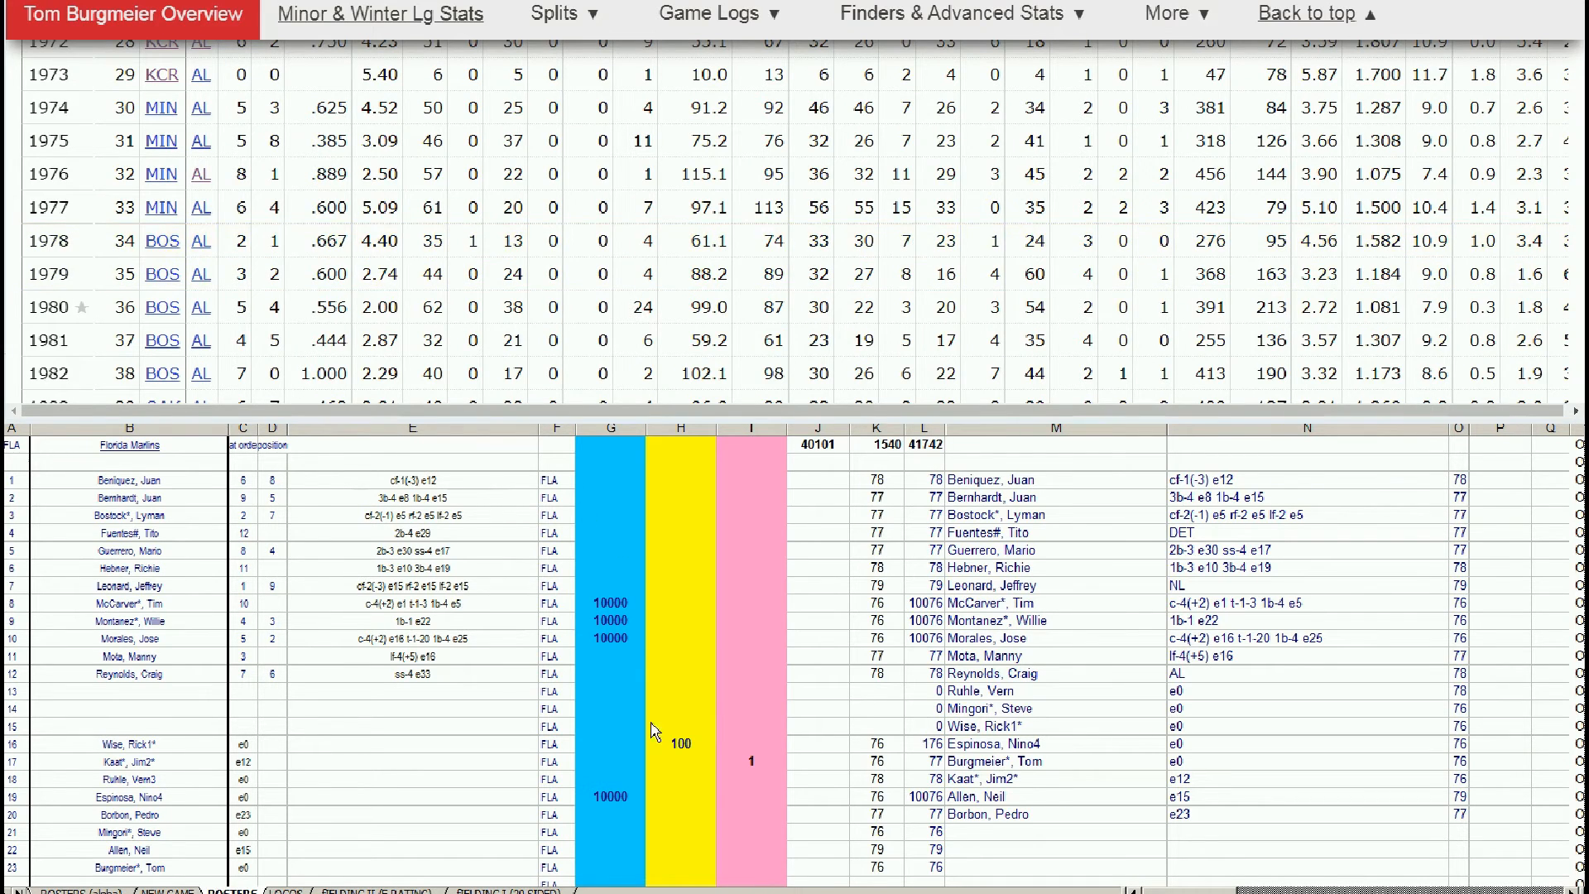
pyautogui.click(586, 870)
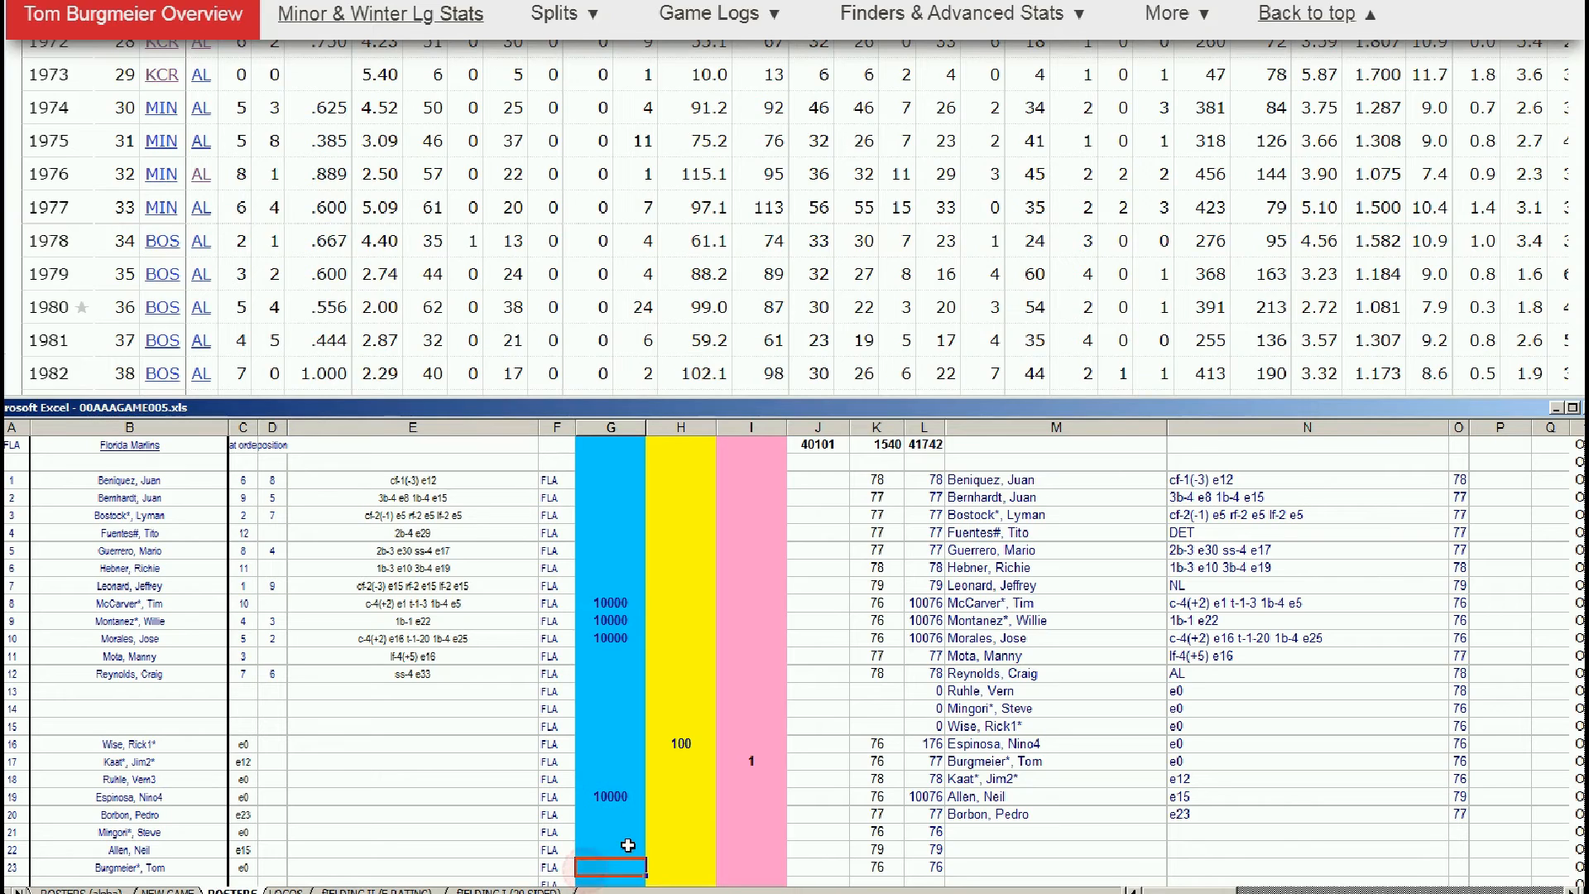
pyautogui.write('10000')
pyautogui.press('Up')
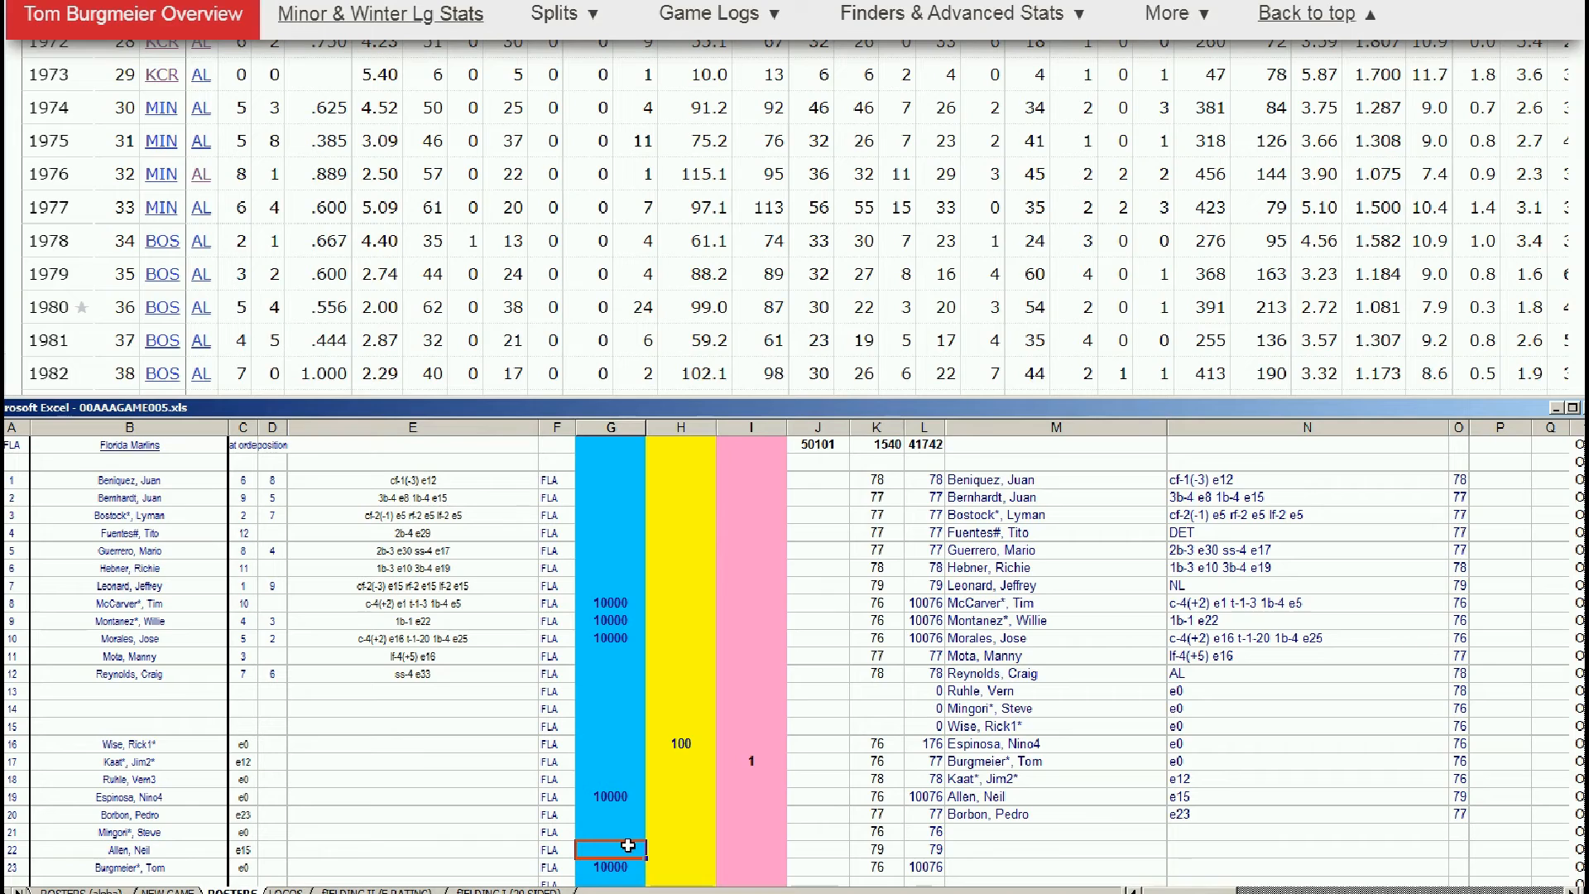
pyautogui.press('Up')
pyautogui.press('Right')
pyautogui.write('100')
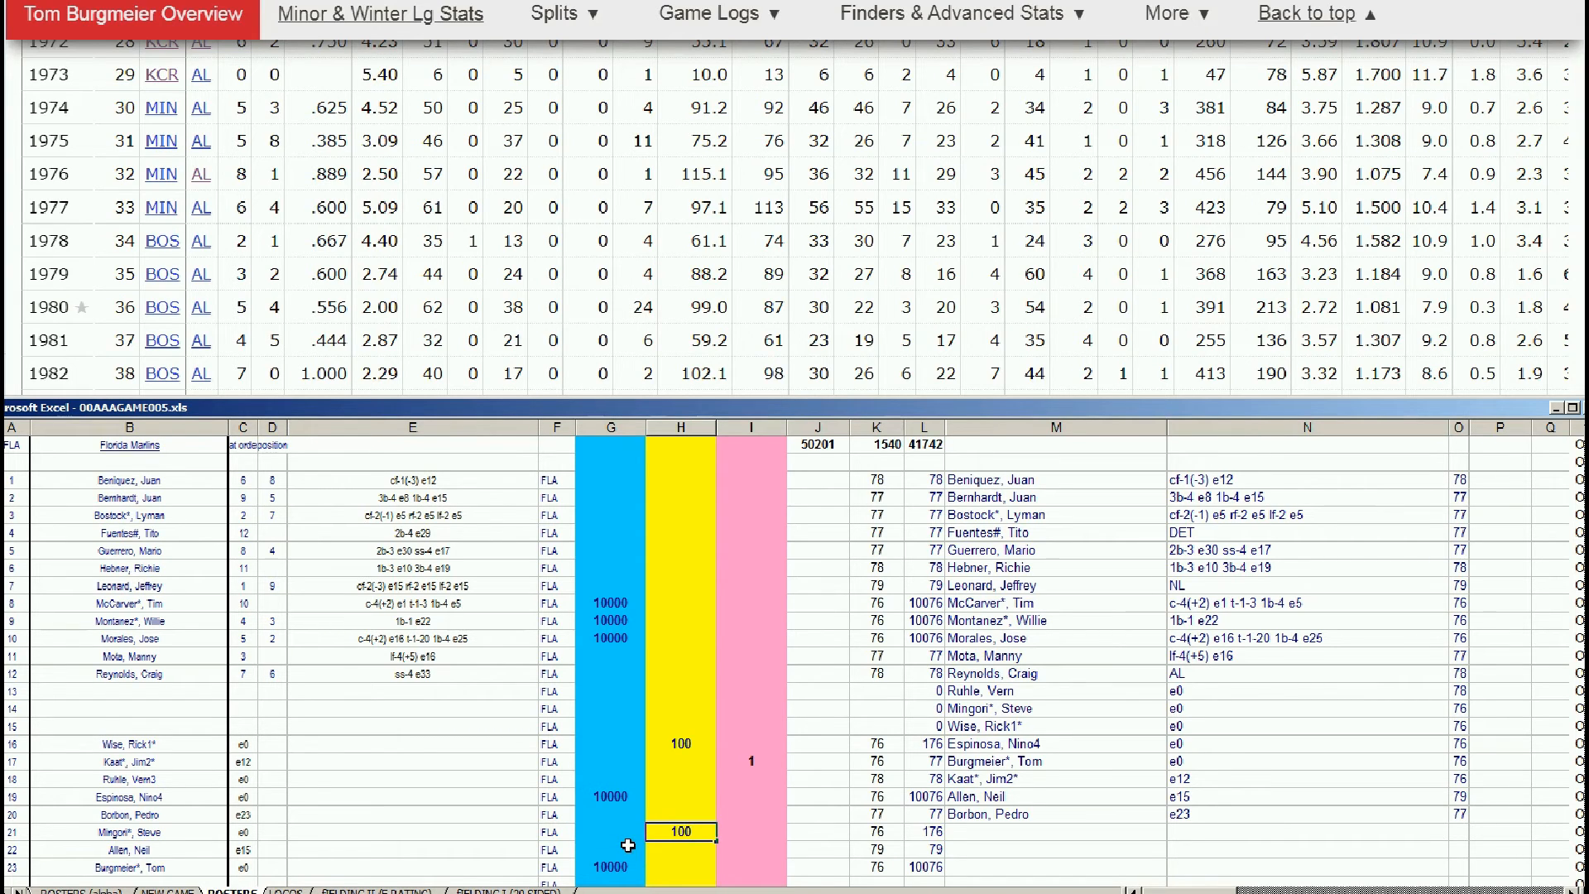
pyautogui.press('Up')
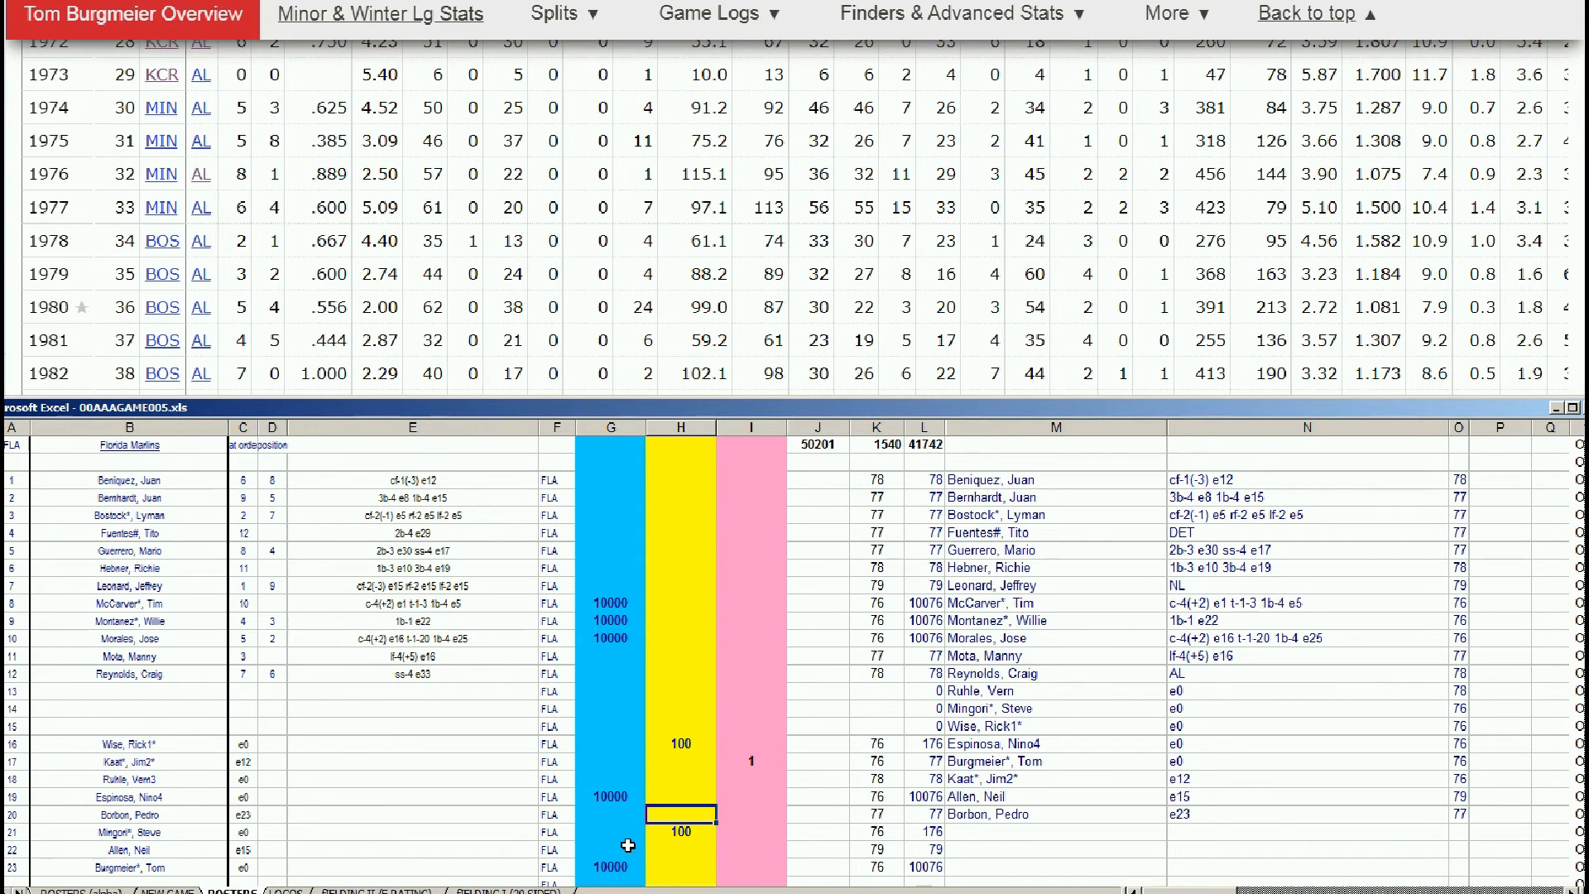